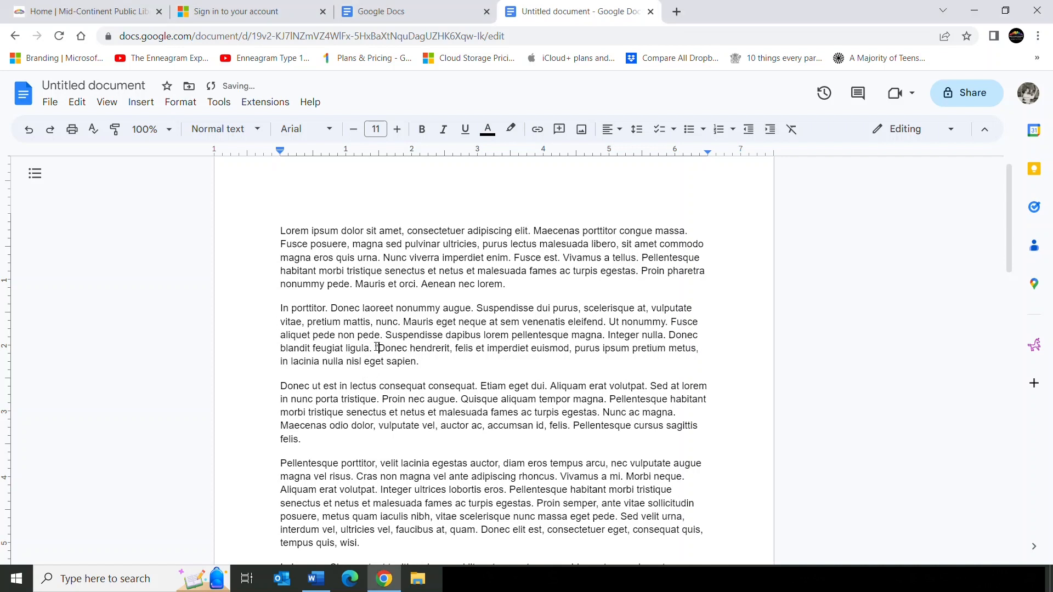
- Enclose the second paragraph's last sentence, "Donec hendrerit … eget sapien.", in quotation marks and insert a footnote after the closing mark
{"action": "type", "text": "\""}
{"action": "left_click", "coordinate": [420, 360]}
{"action": "type", "text": "\""}
{"action": "left_click", "coordinate": [150, 107]}
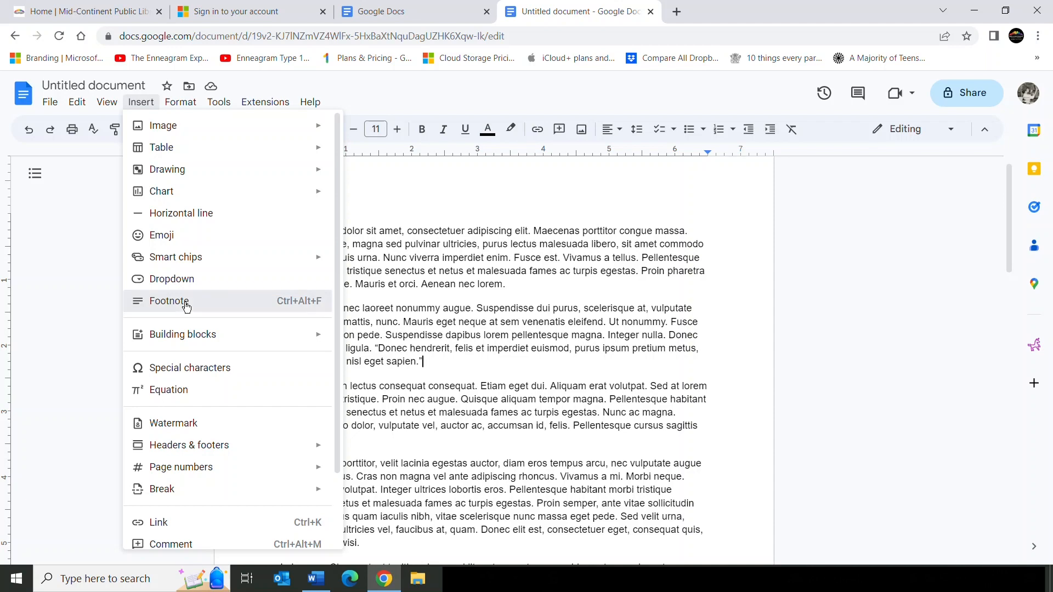
{"action": "left_click", "coordinate": [186, 305]}
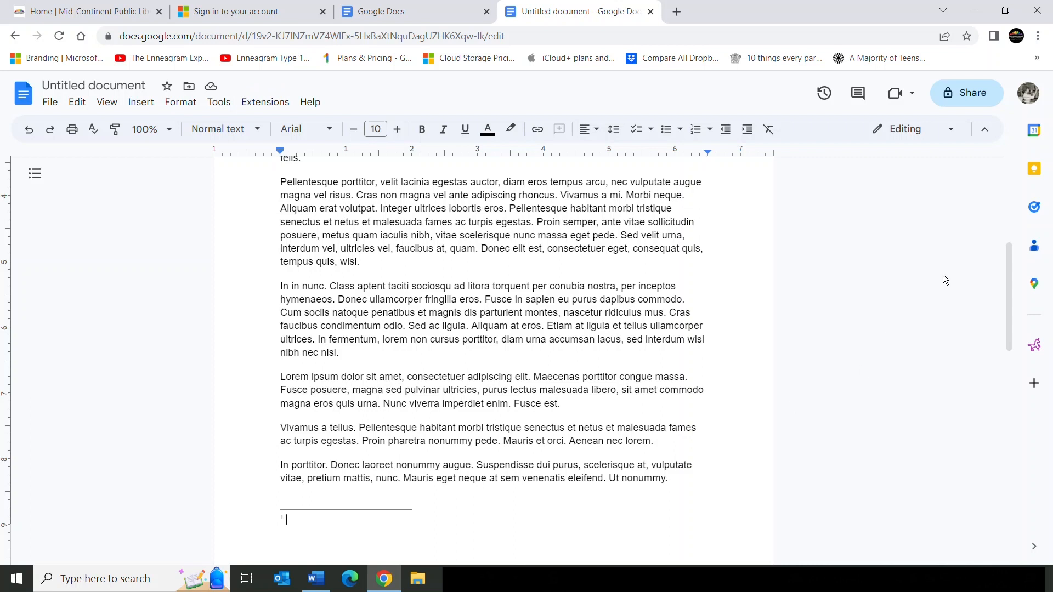
- Enter "J.R.R. Tolkien, The Letters of J.R.R. Tolkien, ed. Humphrey Carpenter (Boston: Houghton Mifflin Harcourt, 2013), 100." in the first footnote, with the book title in italics
{"action": "left_click_drag", "start_coordinate": [1008, 262], "coordinate": [1015, 324]}
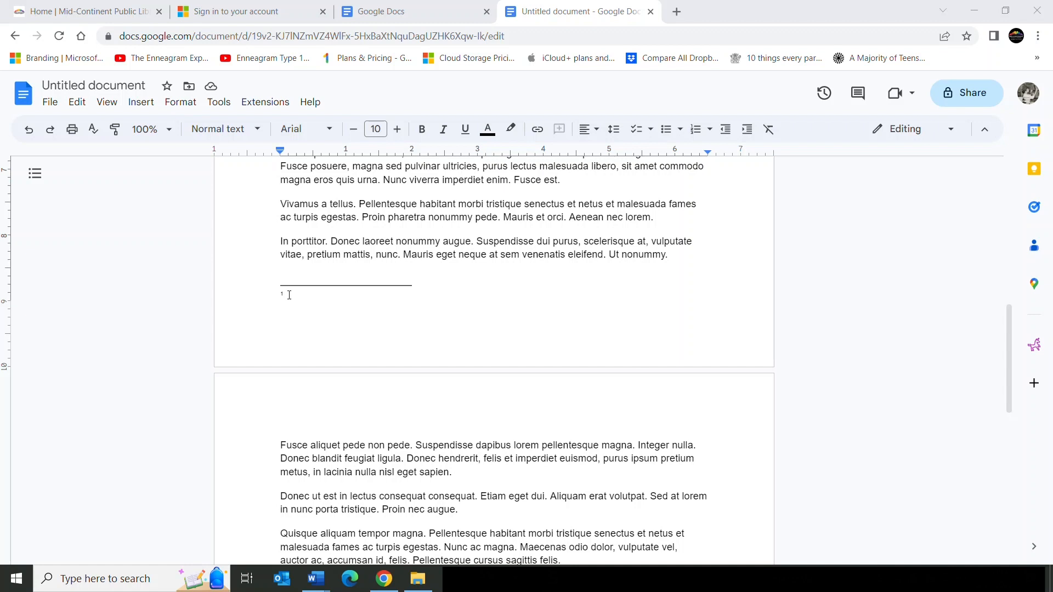
{"action": "left_click", "coordinate": [289, 295]}
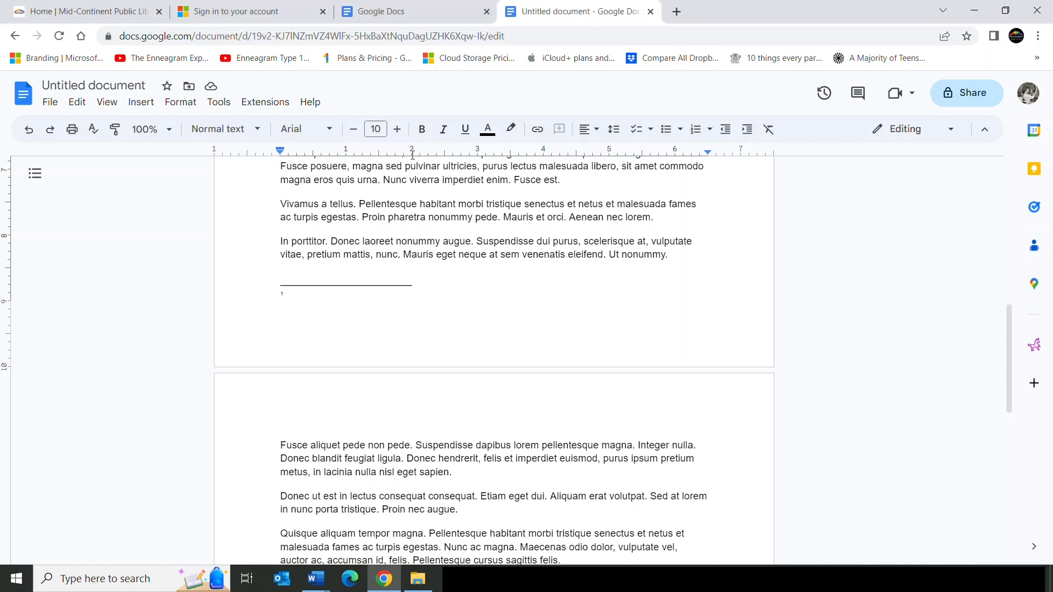
{"action": "key", "text": "alt+Tab"}
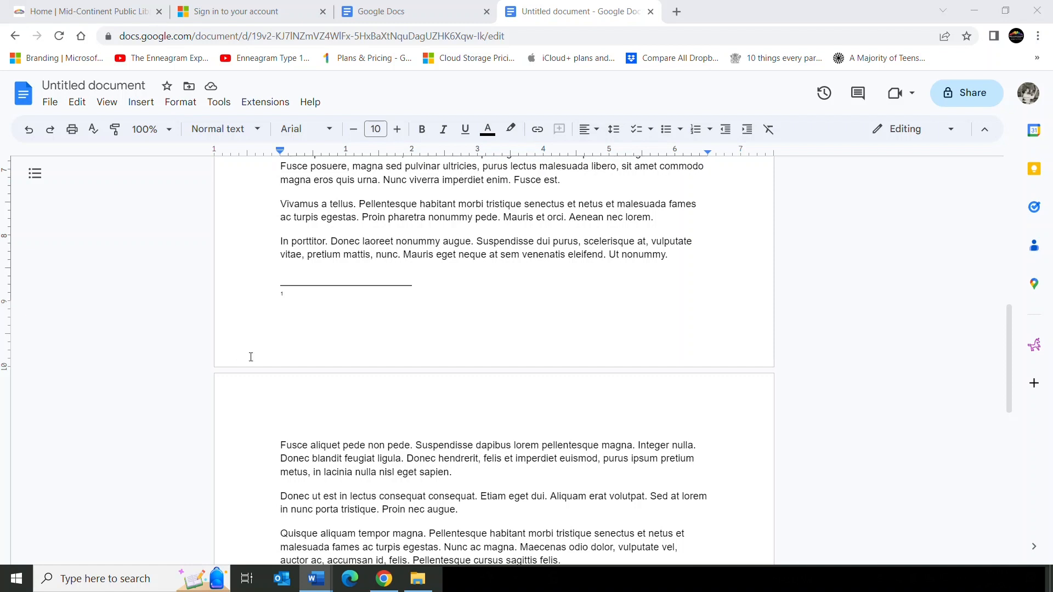
{"action": "key", "text": "alt+Tab"}
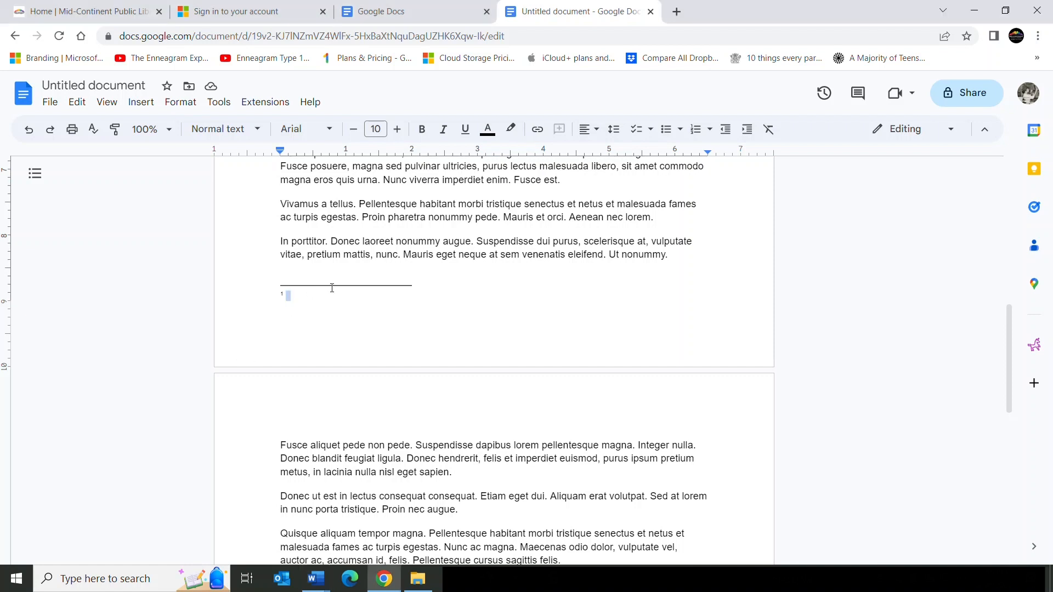
{"action": "type", "text": "J.R.R. Tolkien, The Letters of J.R.R. Tolkien, ed. Humphrey Carpenter (Boston: Houghton Mifflin Harcourt, 2013), 100."}
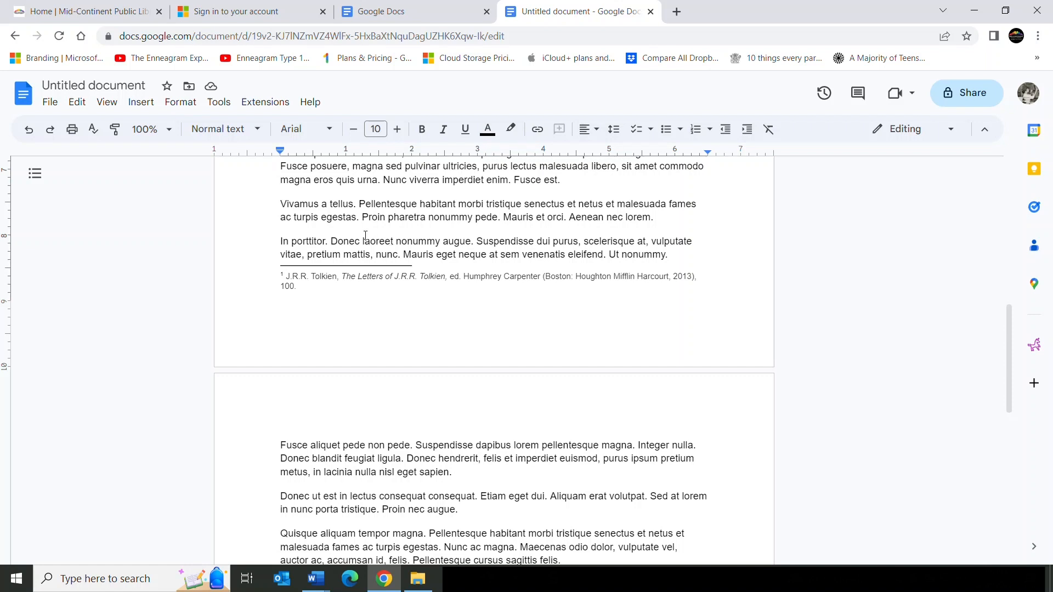
- Compare the font size of the body text with that of the first footnote's citation
{"action": "left_click", "coordinate": [311, 241]}
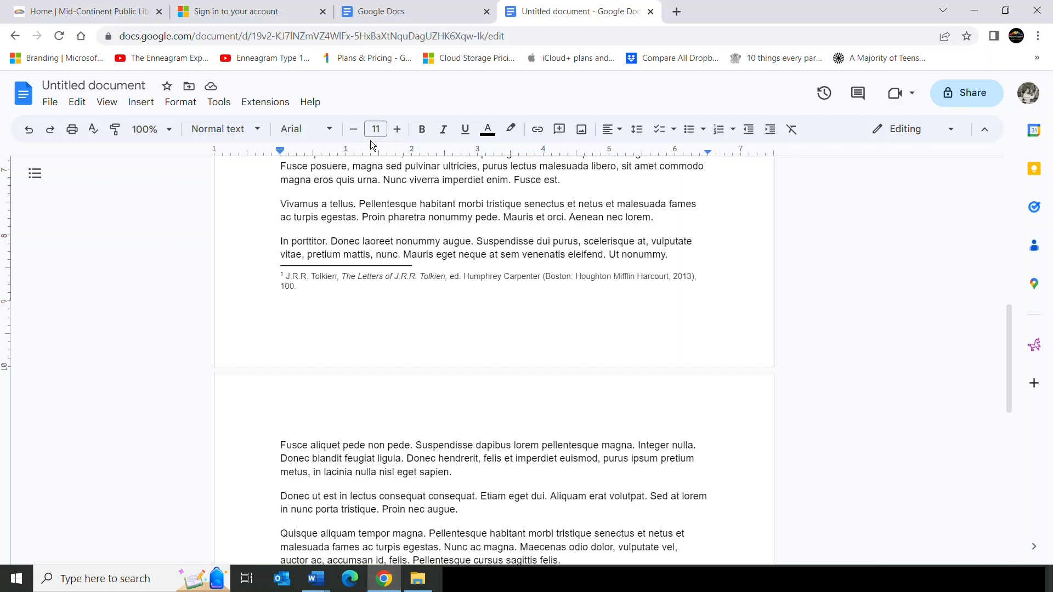
{"action": "left_click", "coordinate": [324, 276]}
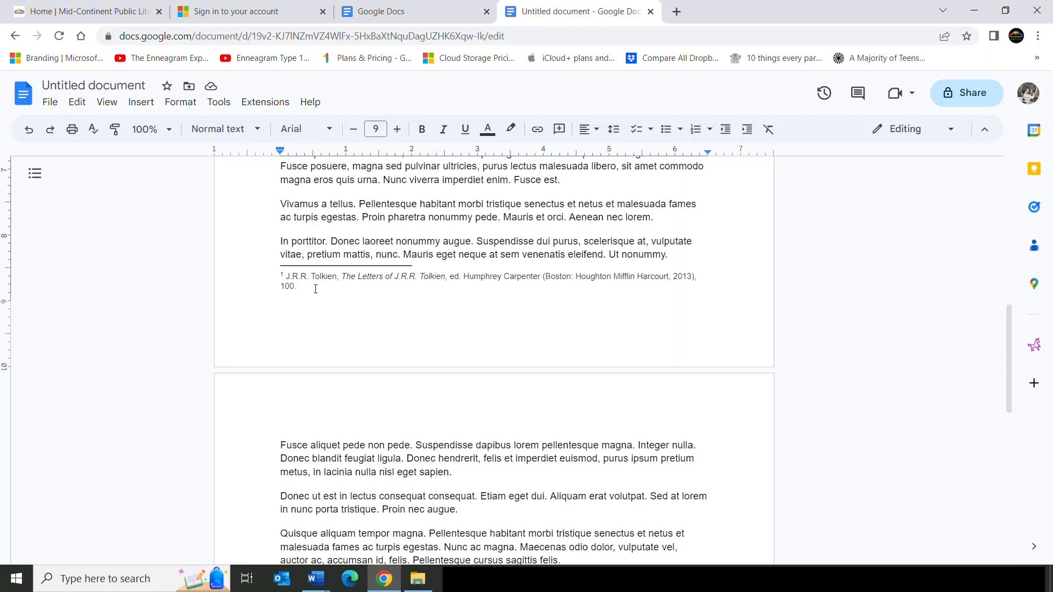
{"action": "type", "text": "."}
{"action": "scroll", "coordinate": [874, 301], "scroll_direction": "up", "scroll_amount": 2}
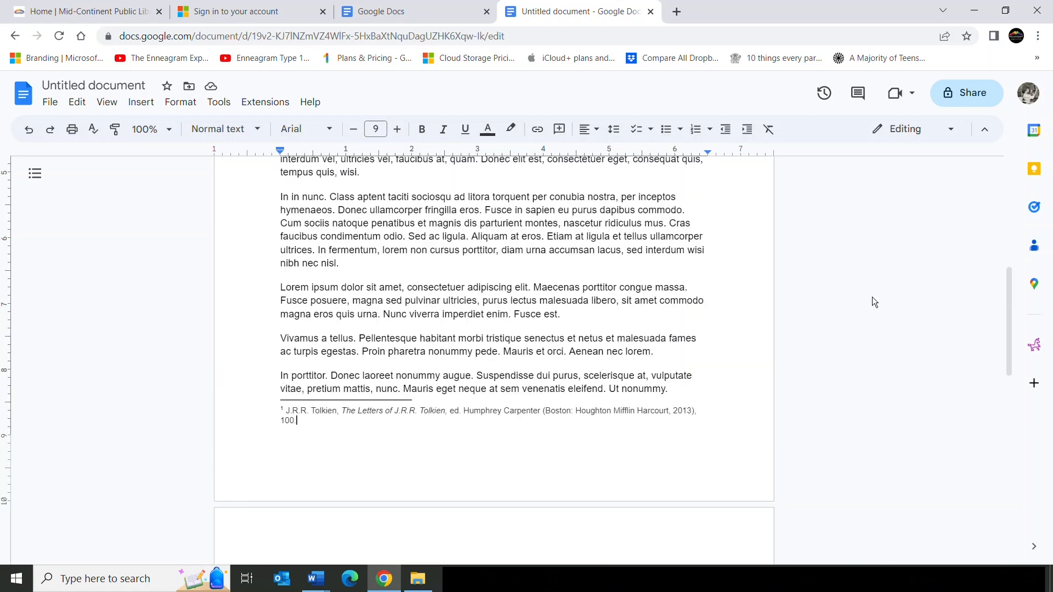
- Enclose the third paragraph's ending, "Nunc ac magna. … sagittis felis.", in quotation marks and insert a second footnote after it
{"action": "left_click_drag", "start_coordinate": [1008, 306], "coordinate": [979, 215]}
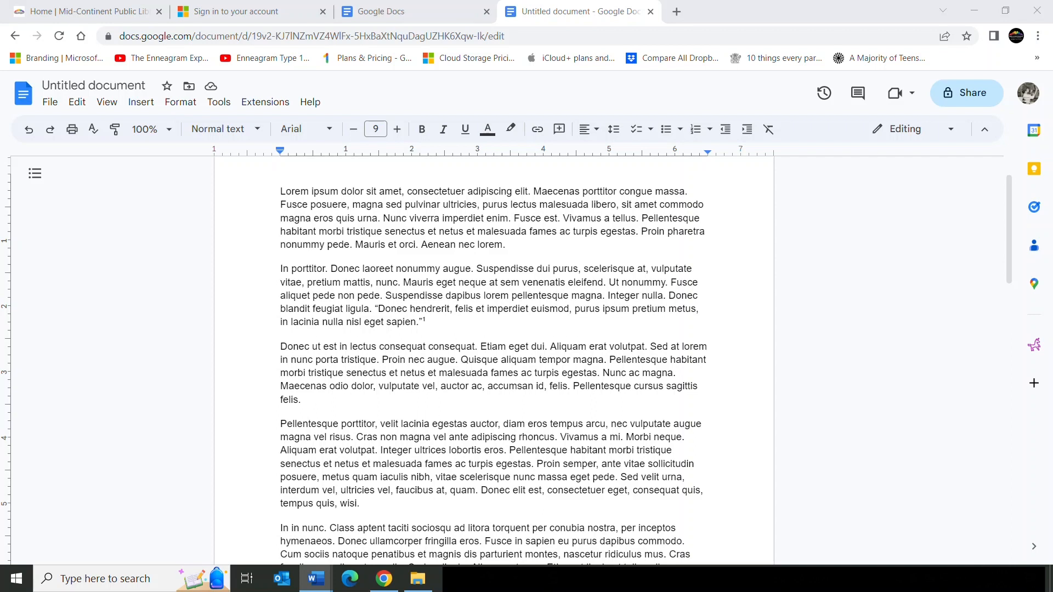
{"action": "left_click_drag", "start_coordinate": [1007, 203], "coordinate": [1005, 219]}
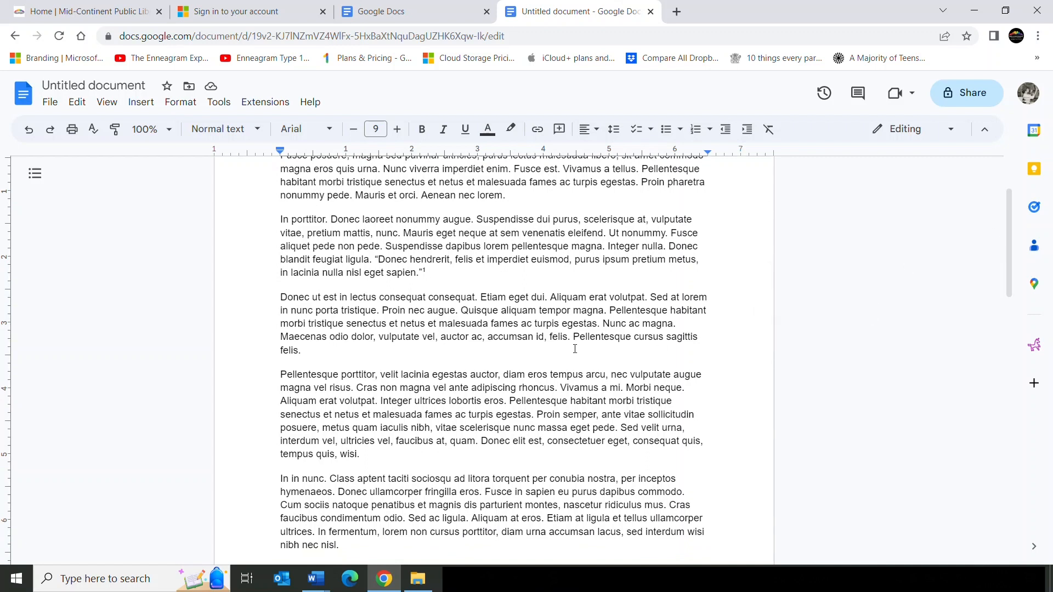
{"action": "left_click", "coordinate": [603, 322]}
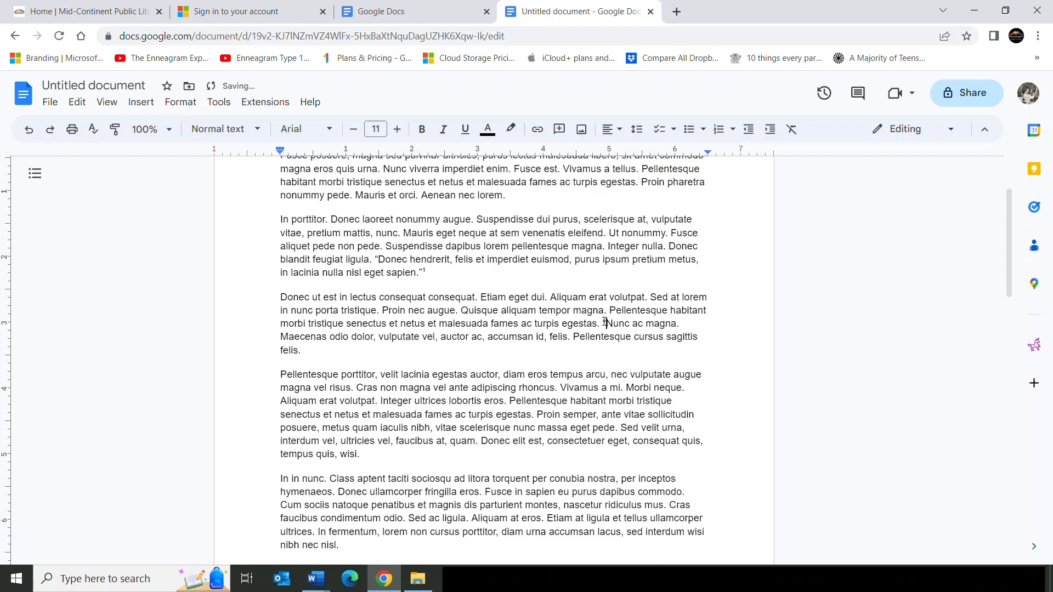
{"action": "left_click", "coordinate": [310, 350]}
{"action": "type", "text": "\""}
{"action": "left_click", "coordinate": [151, 107]}
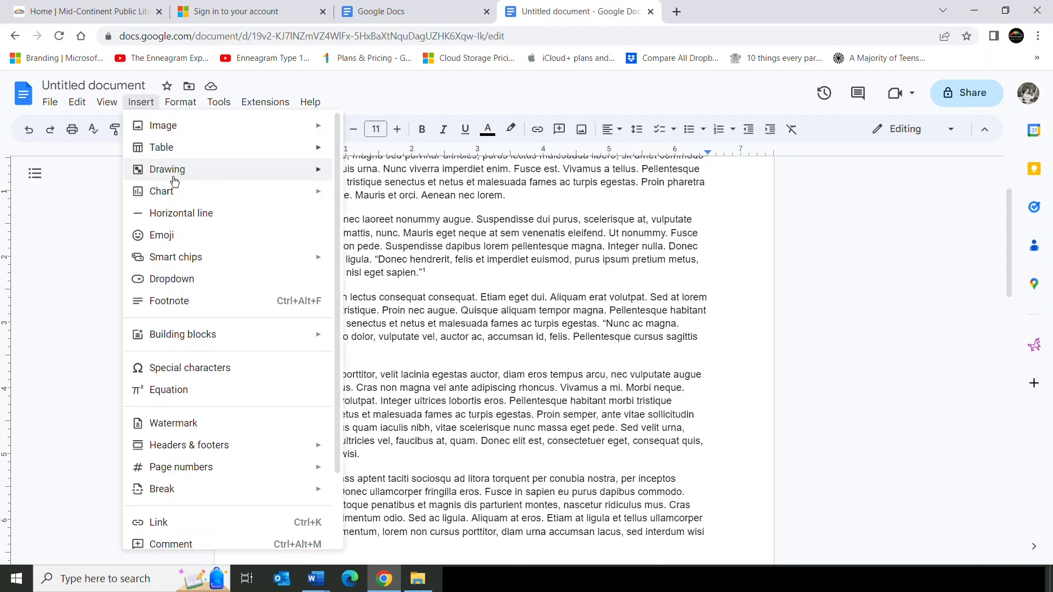
{"action": "left_click", "coordinate": [188, 303]}
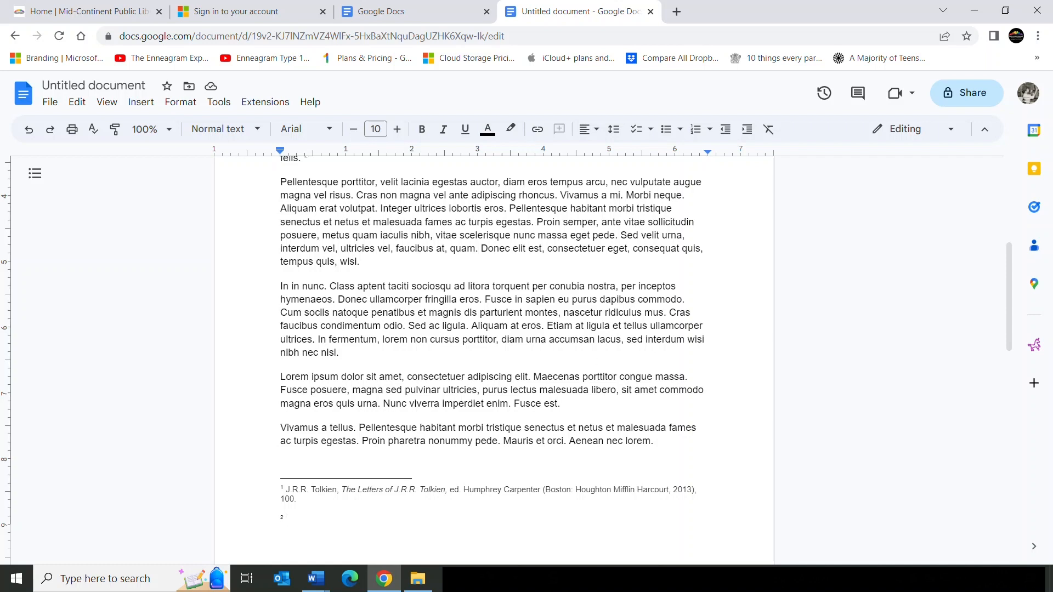
- Enter the shortened citation "Tolkien, Letters, 100." in the second footnote, with "Letters" in italics
{"action": "key", "text": "alt+Tab"}
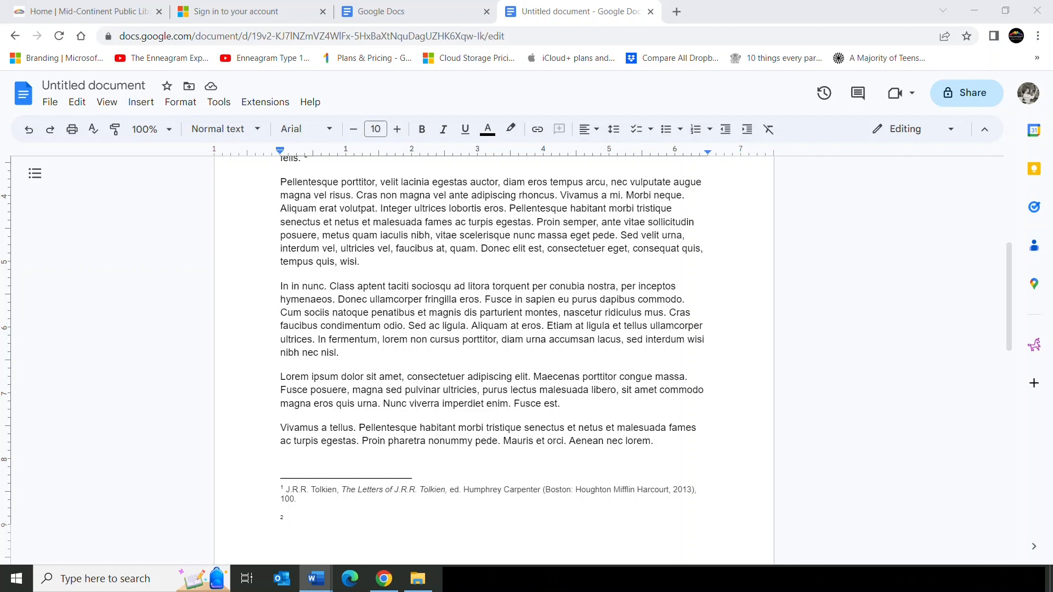
{"action": "left_click", "coordinate": [273, 517]}
{"action": "type", "text": "Tolkien, Letters, 100."}
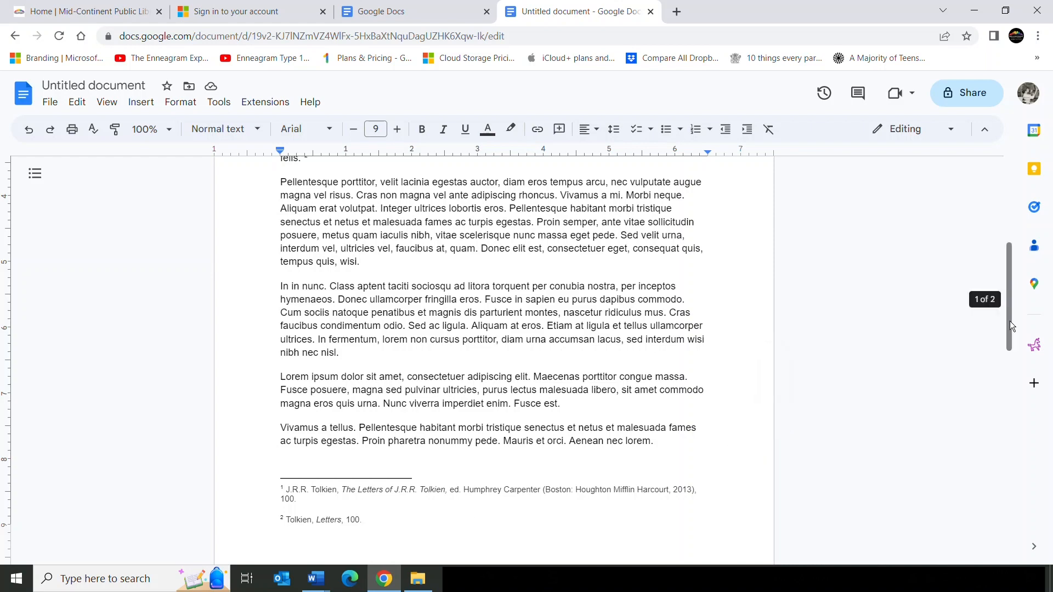
- Review the second footnote's marker at the end of the third paragraph and its citation below the text
{"action": "left_click_drag", "start_coordinate": [1007, 322], "coordinate": [991, 262]}
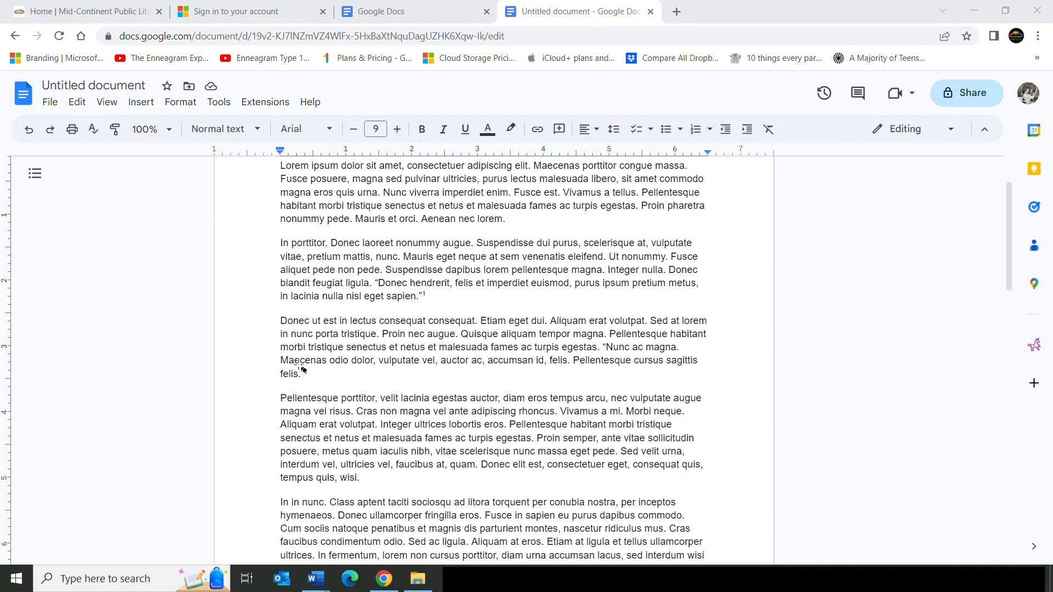
{"action": "left_click_drag", "start_coordinate": [299, 365], "coordinate": [318, 383]}
{"action": "scroll", "coordinate": [371, 378], "scroll_direction": "down", "scroll_amount": 4}
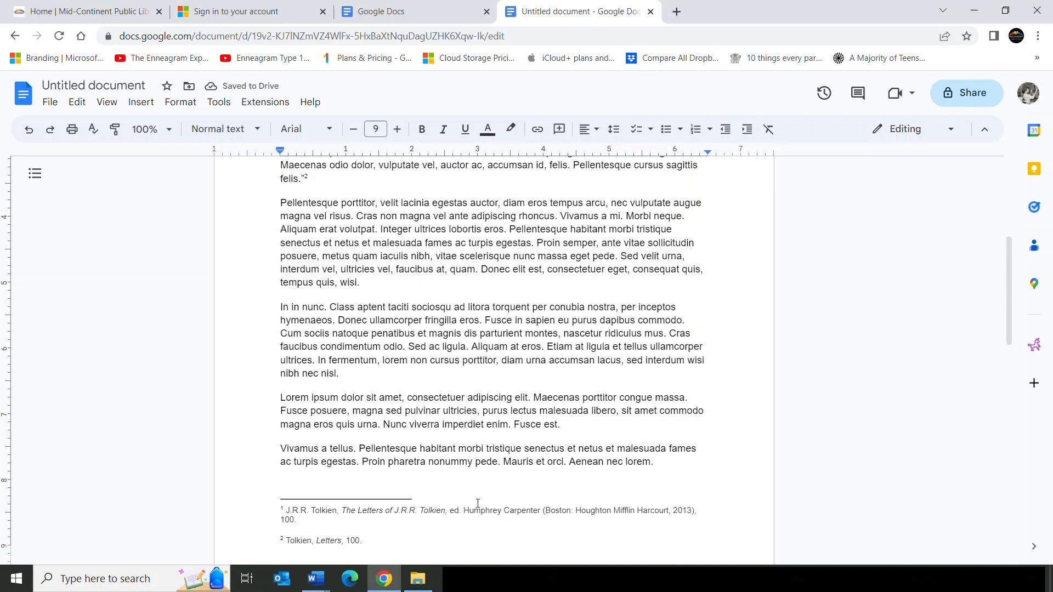
- Enclose the sentence "Fusce est." in quotation marks and insert a third footnote directly after it
{"action": "left_click", "coordinate": [515, 424]}
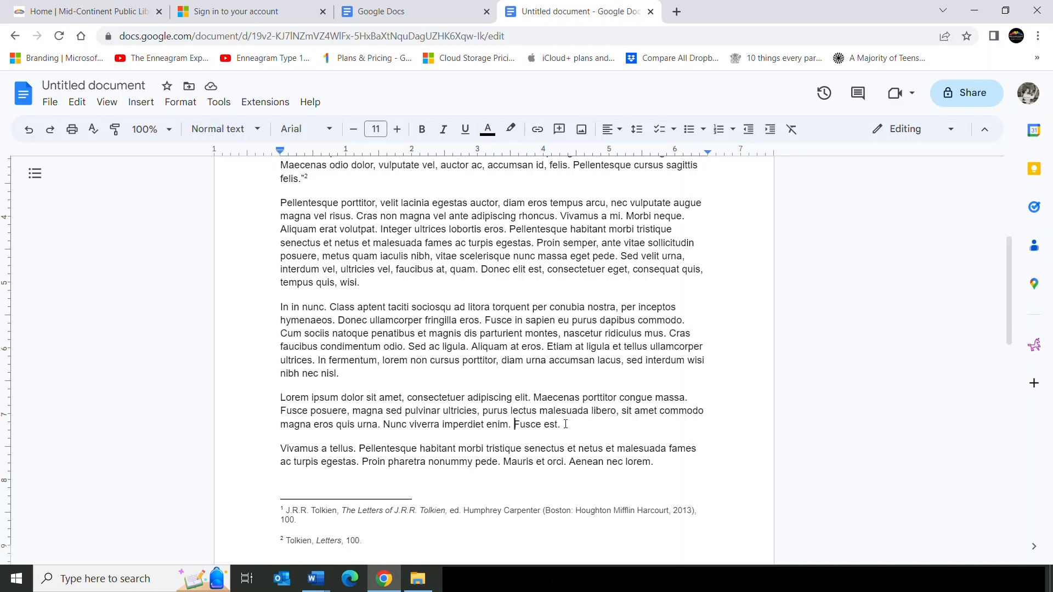
{"action": "type", "text": "\""}
{"action": "left_click", "coordinate": [567, 424]}
{"action": "type", "text": "\""}
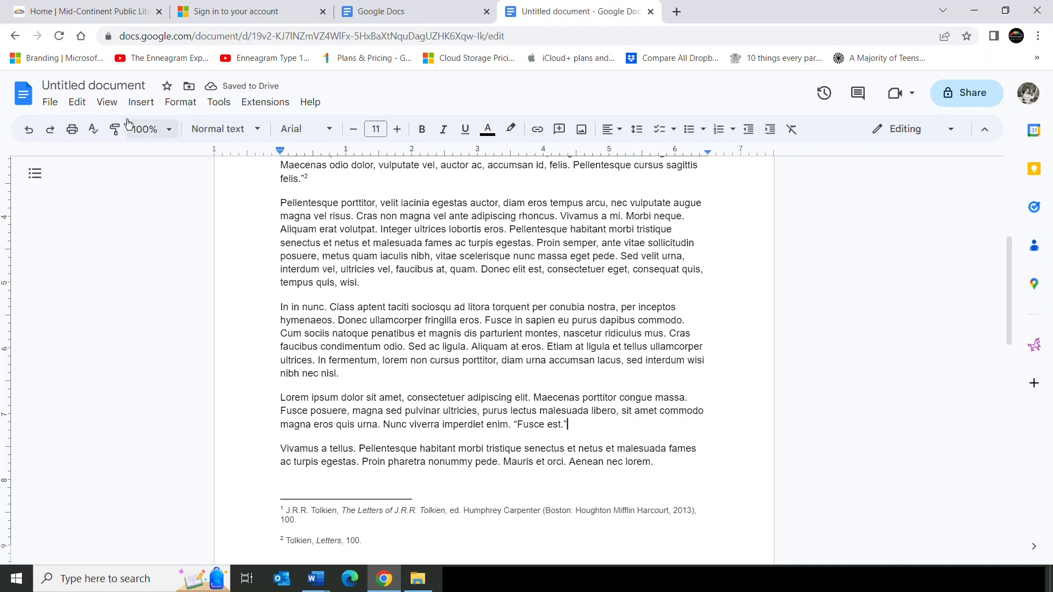
{"action": "left_click", "coordinate": [138, 106]}
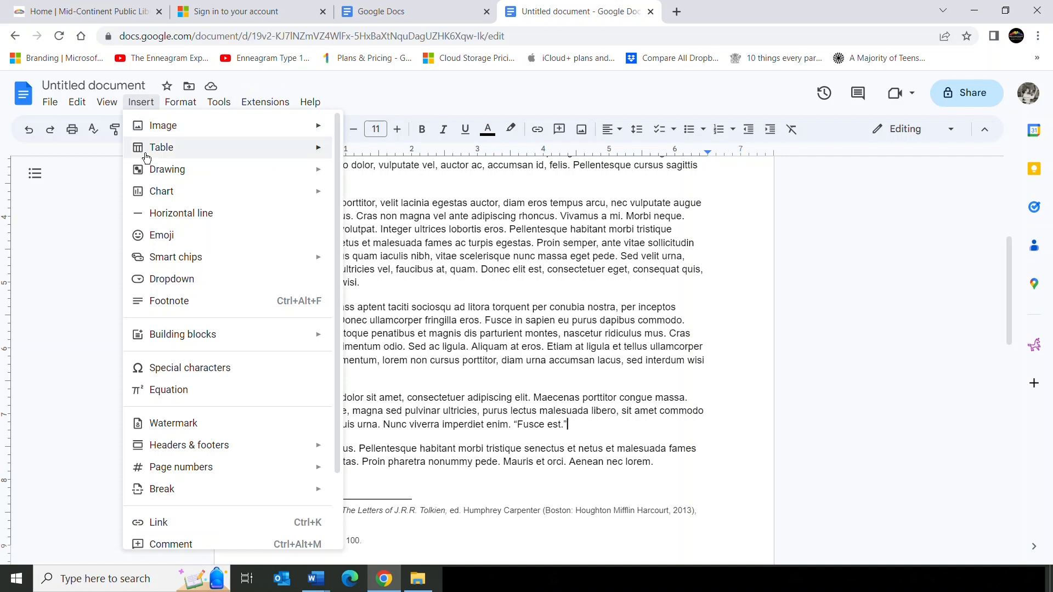
{"action": "left_click", "coordinate": [175, 303]}
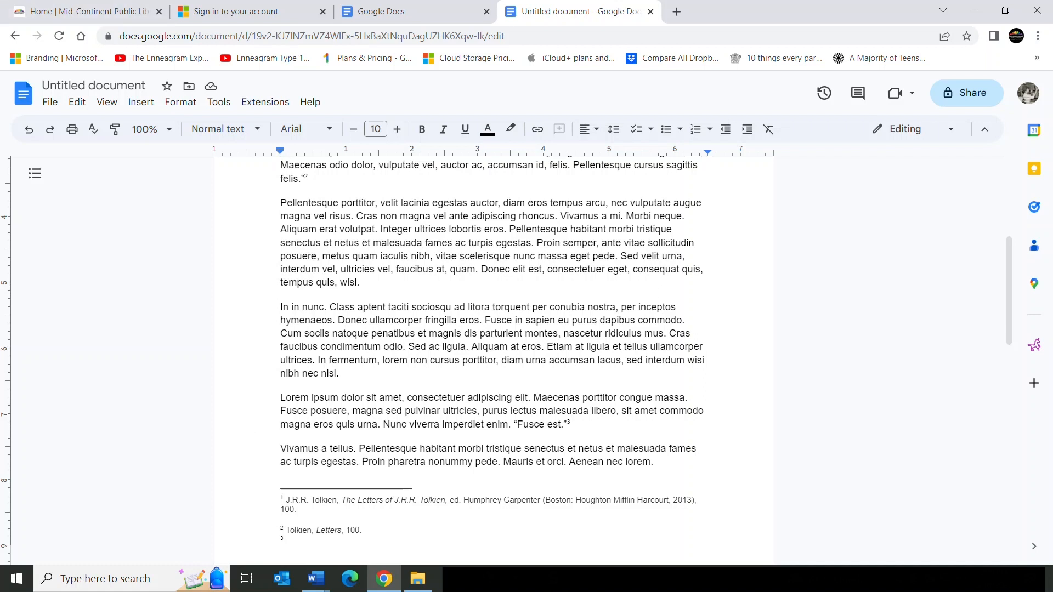
- Enter the repeated-source citation "Ibid., 102" in the third footnote
{"action": "key", "text": "alt+Tab"}
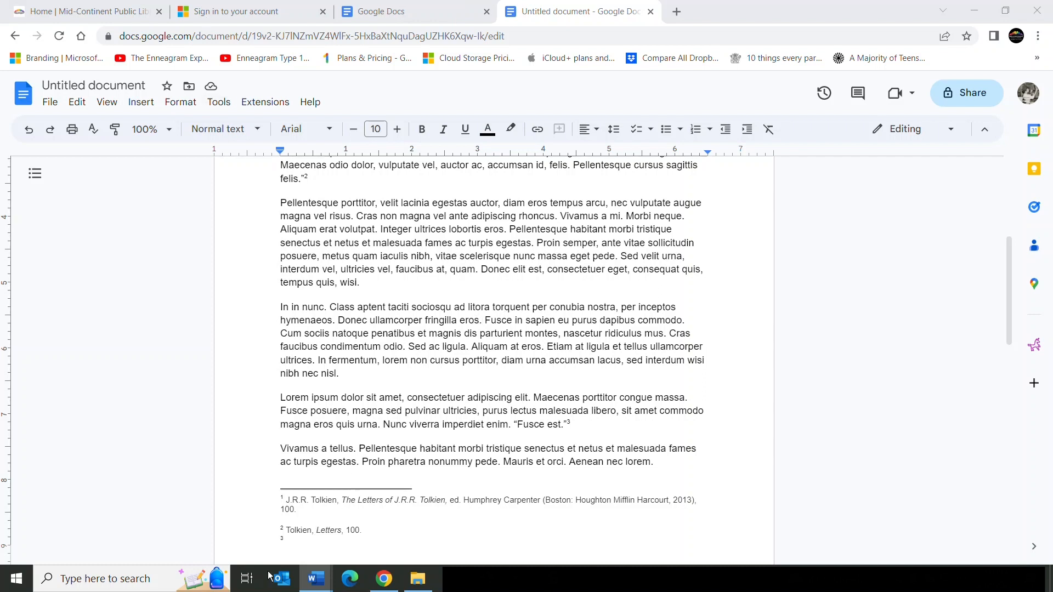
{"action": "left_click", "coordinate": [291, 540]}
{"action": "type", "text": "Ibid., 102"}
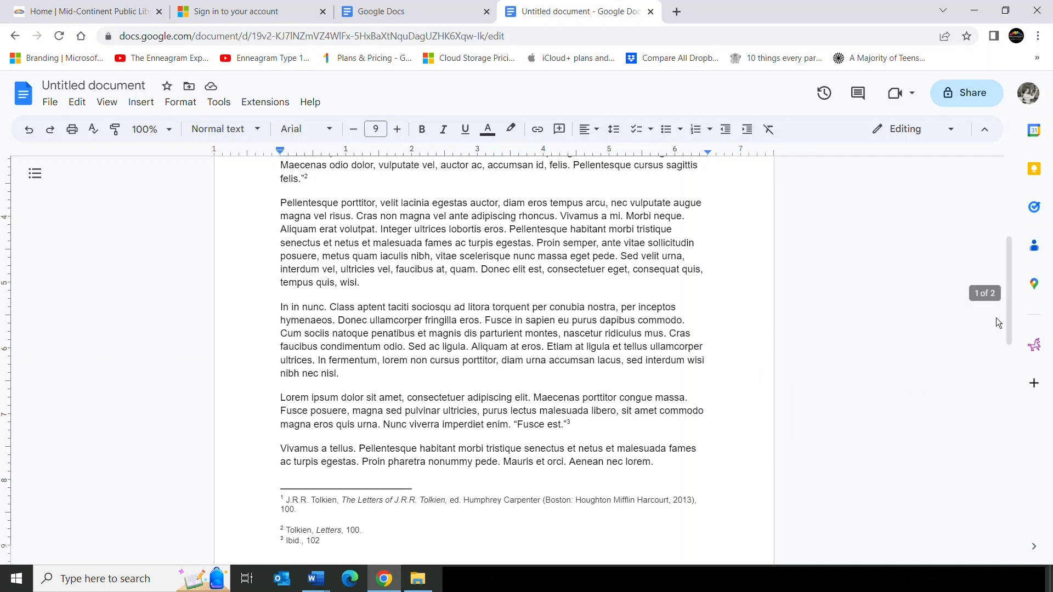
{"action": "left_click_drag", "start_coordinate": [1007, 297], "coordinate": [1011, 335]}
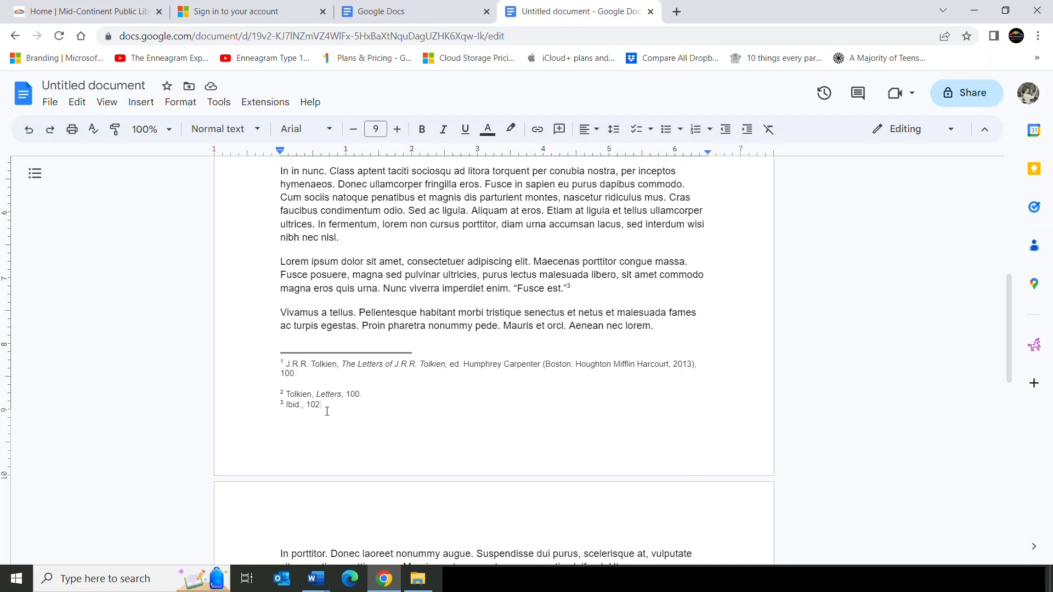
{"action": "left_click_drag", "start_coordinate": [1007, 305], "coordinate": [1002, 291]}
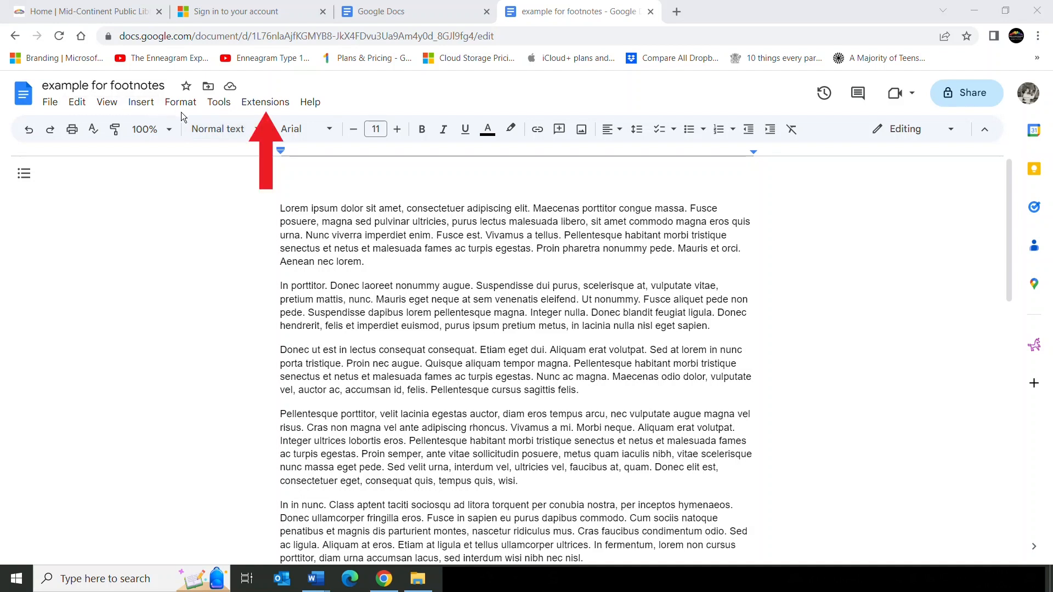
- Search the Google Workspace Marketplace for the Endnote Generator add-on and close the marketplace without installing it
{"action": "left_click", "coordinate": [279, 109]}
{"action": "mouse_move", "coordinate": [289, 130]}
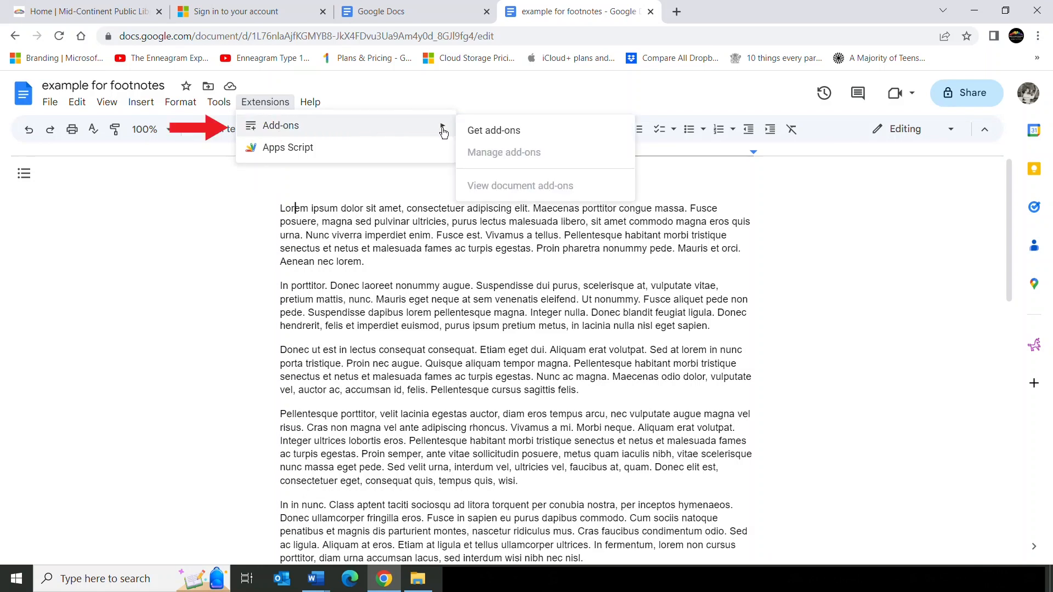
{"action": "left_click", "coordinate": [526, 131]}
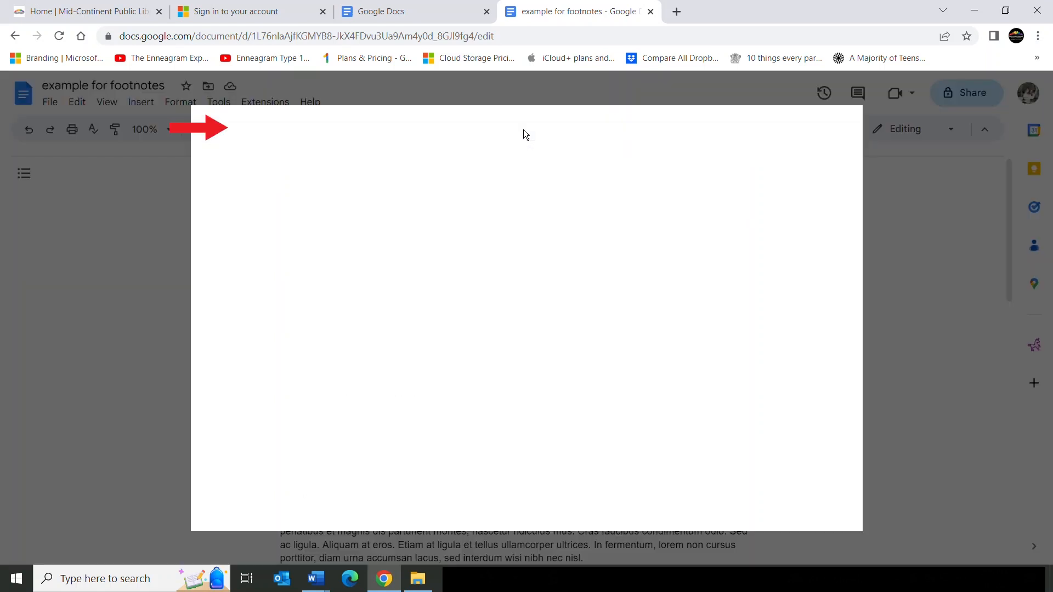
{"action": "left_click", "coordinate": [528, 130]}
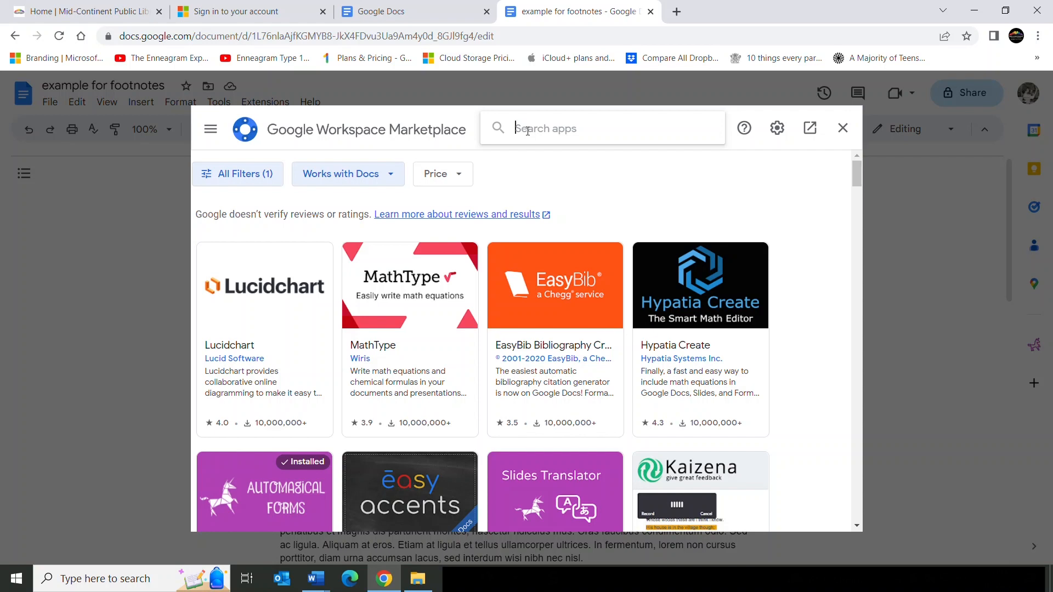
{"action": "type", "text": "end"}
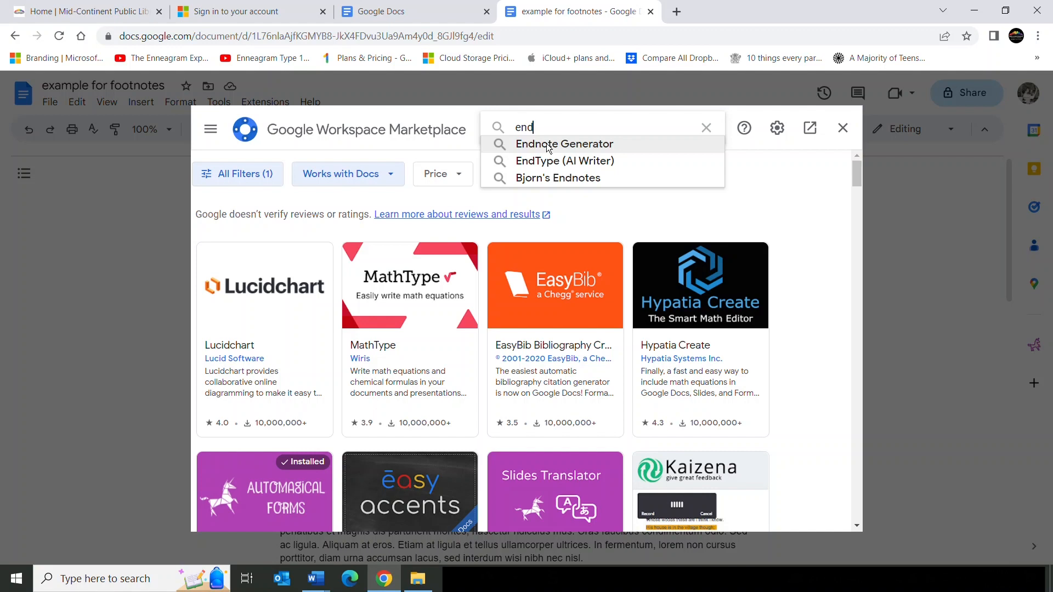
{"action": "left_click", "coordinate": [547, 145]}
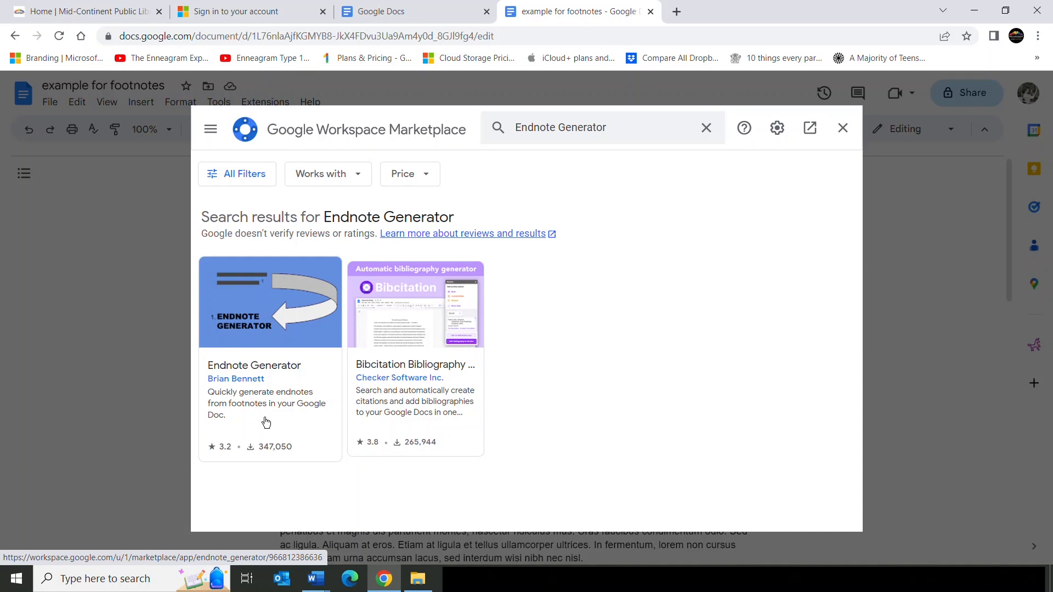
{"action": "left_click", "coordinate": [843, 128]}
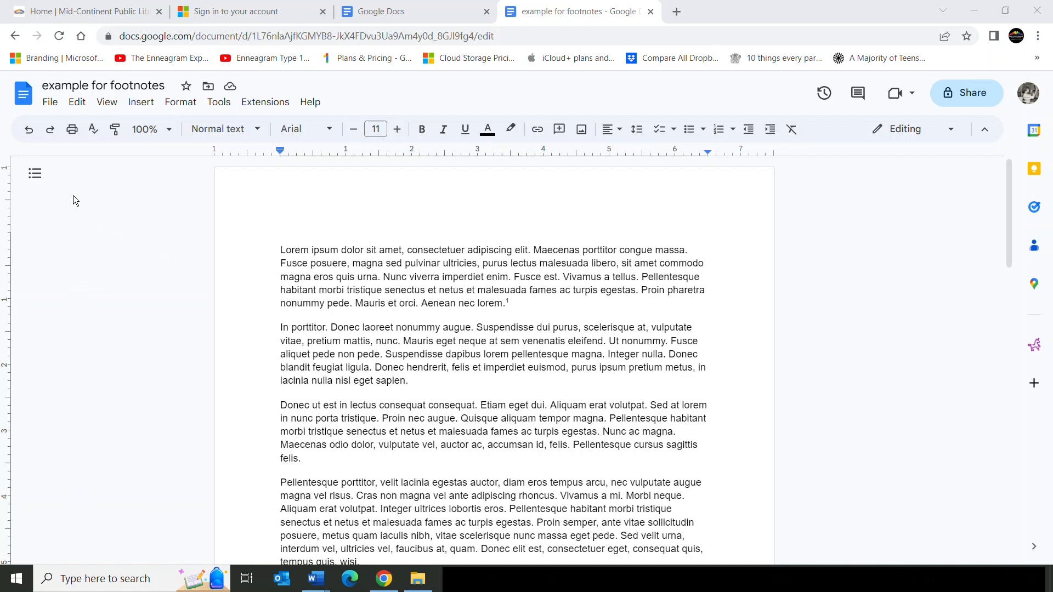
- Review the Pages layout options in the page setup and check the footnote's position on the first page
{"action": "left_click", "coordinate": [51, 104]}
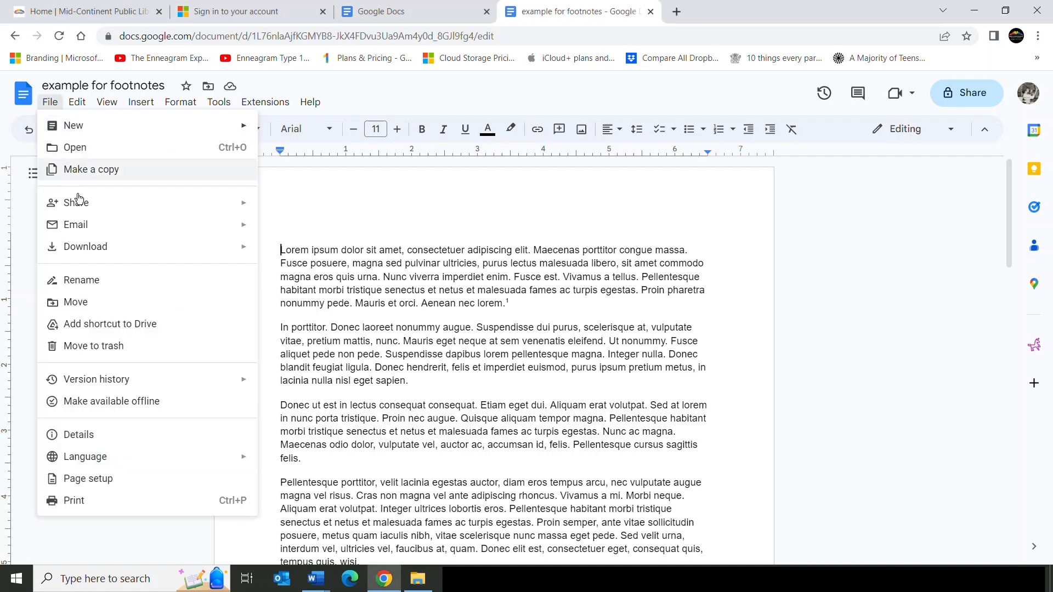
{"action": "left_click", "coordinate": [108, 480]}
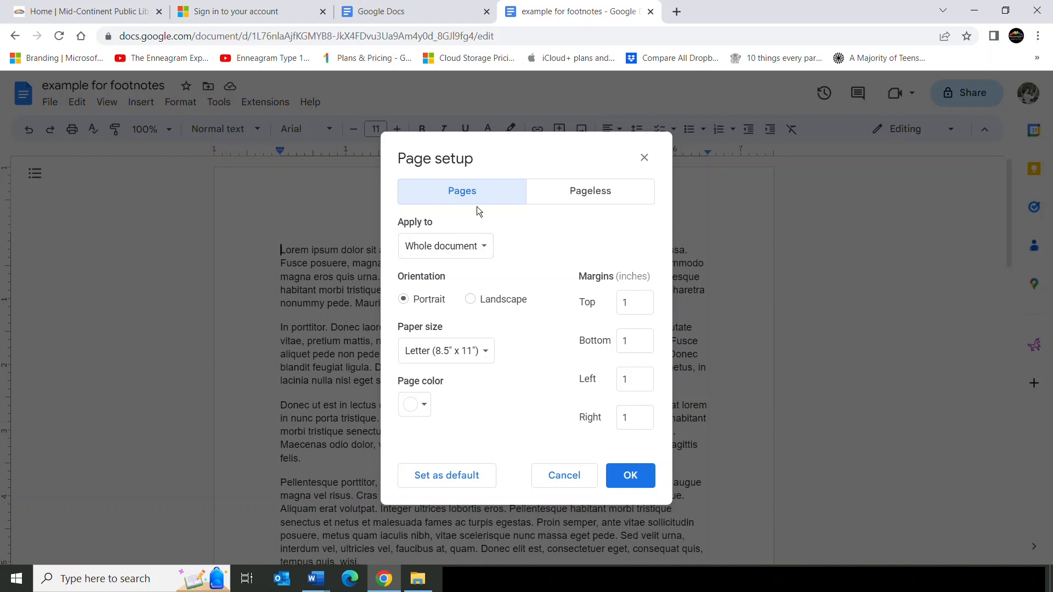
{"action": "left_click", "coordinate": [631, 474]}
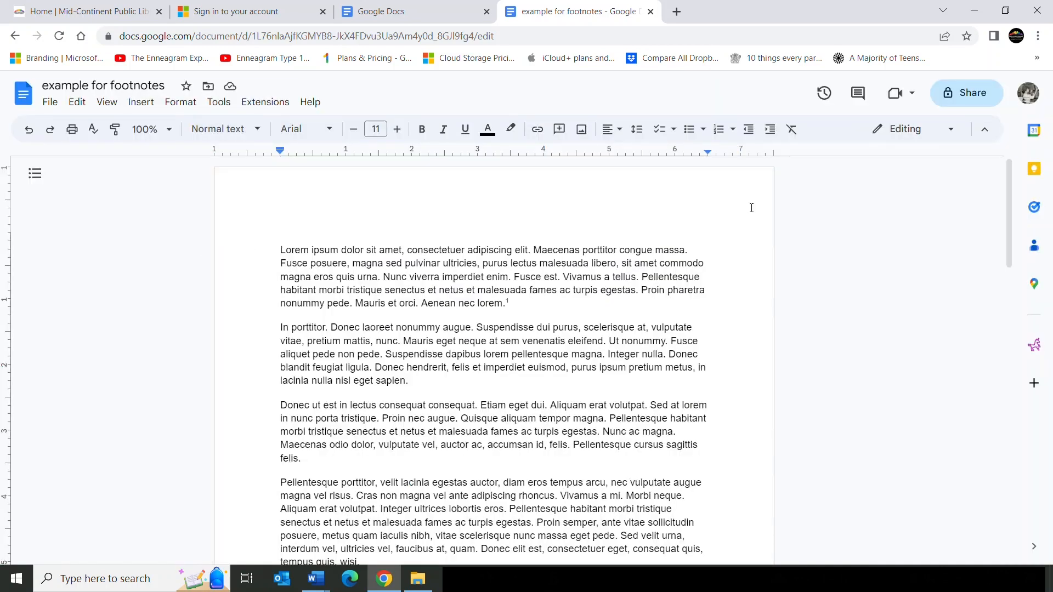
{"action": "left_click_drag", "start_coordinate": [1012, 196], "coordinate": [1008, 309]}
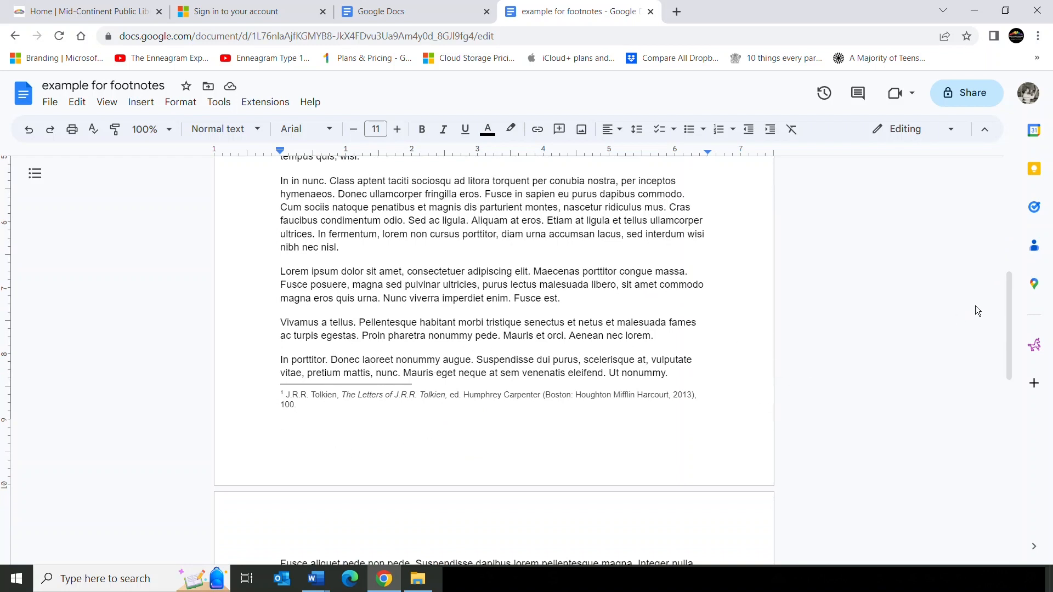
{"action": "left_click_drag", "start_coordinate": [1008, 292], "coordinate": [989, 167]}
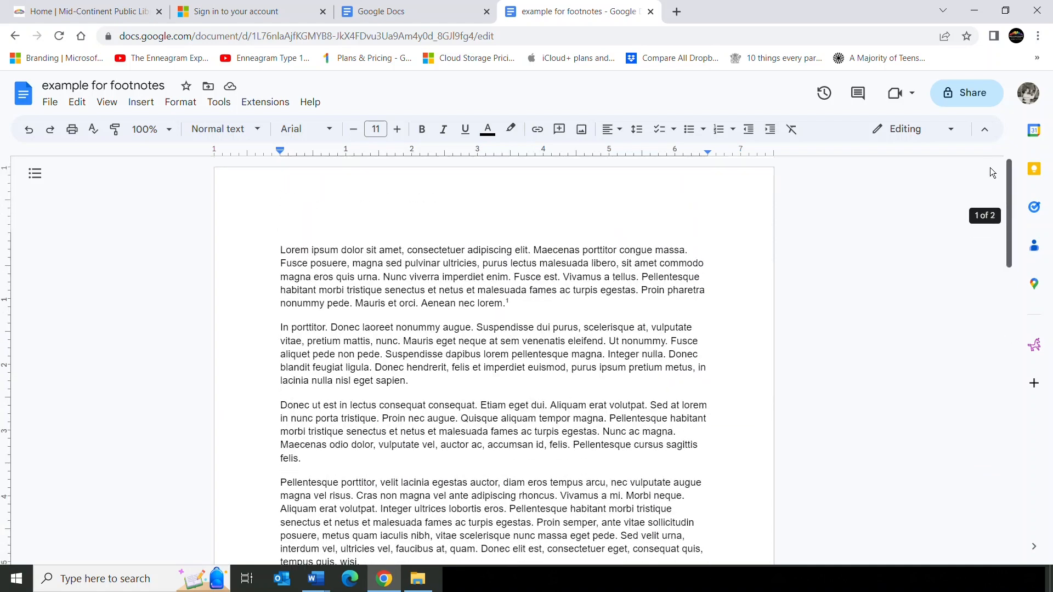
- Switch the document's page setup to the Pageless format and look at the footnote after the last paragraph
{"action": "left_click", "coordinate": [50, 103]}
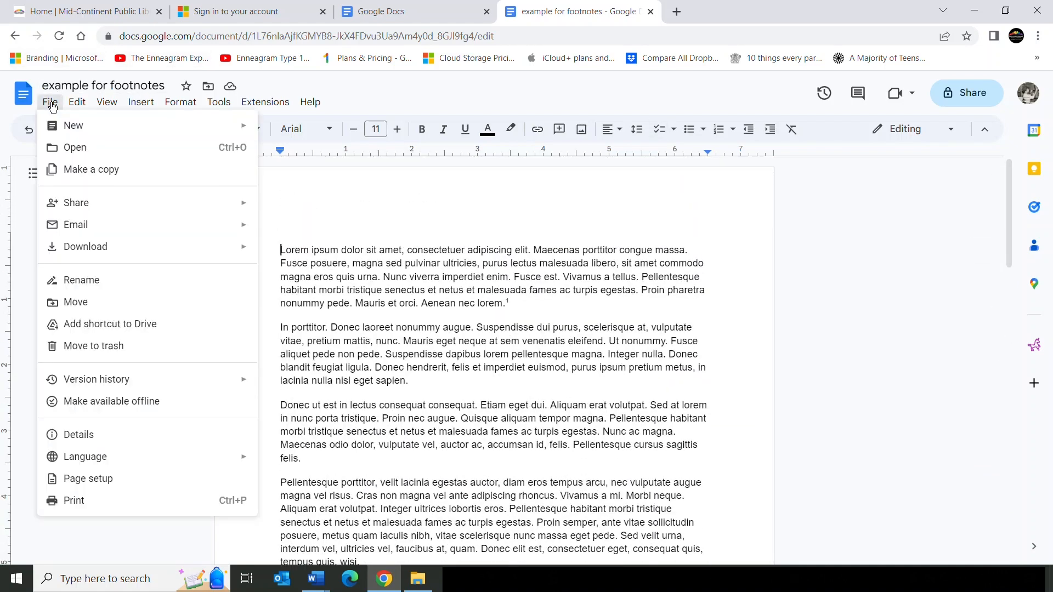
{"action": "left_click", "coordinate": [72, 477]}
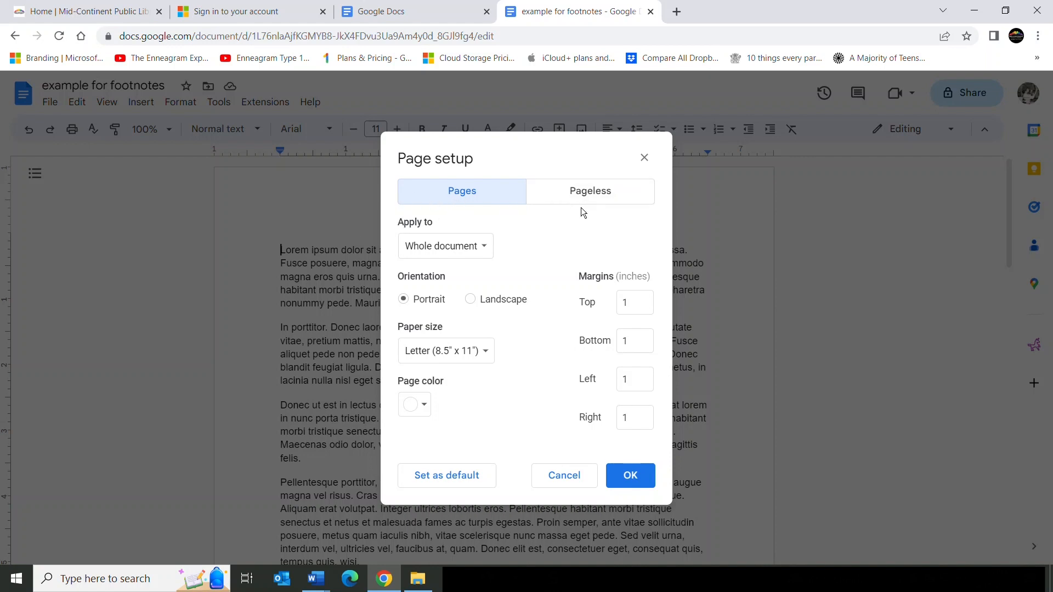
{"action": "left_click", "coordinate": [597, 196]}
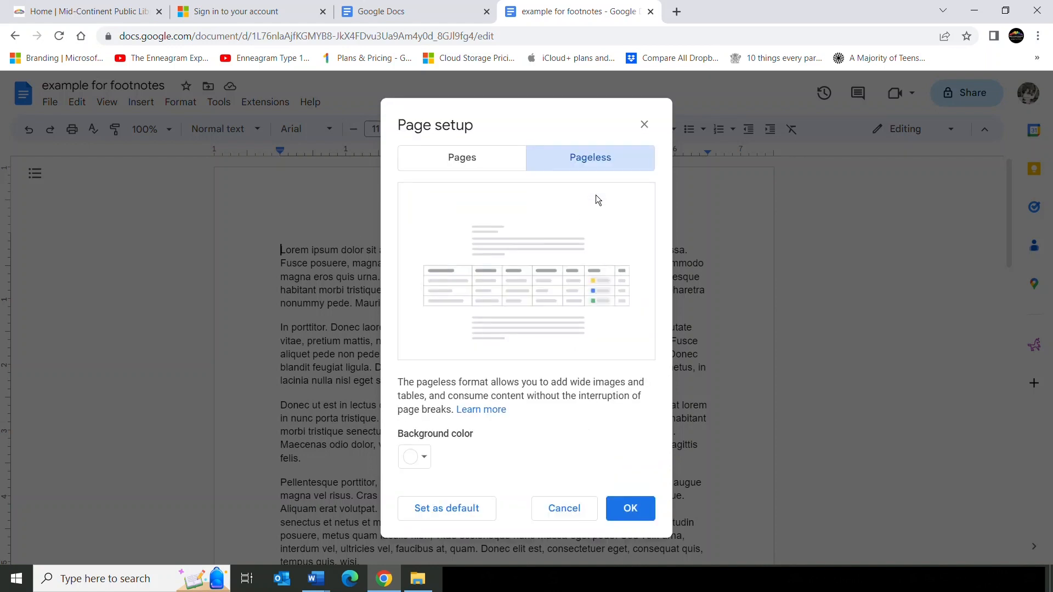
{"action": "left_click", "coordinate": [625, 508]}
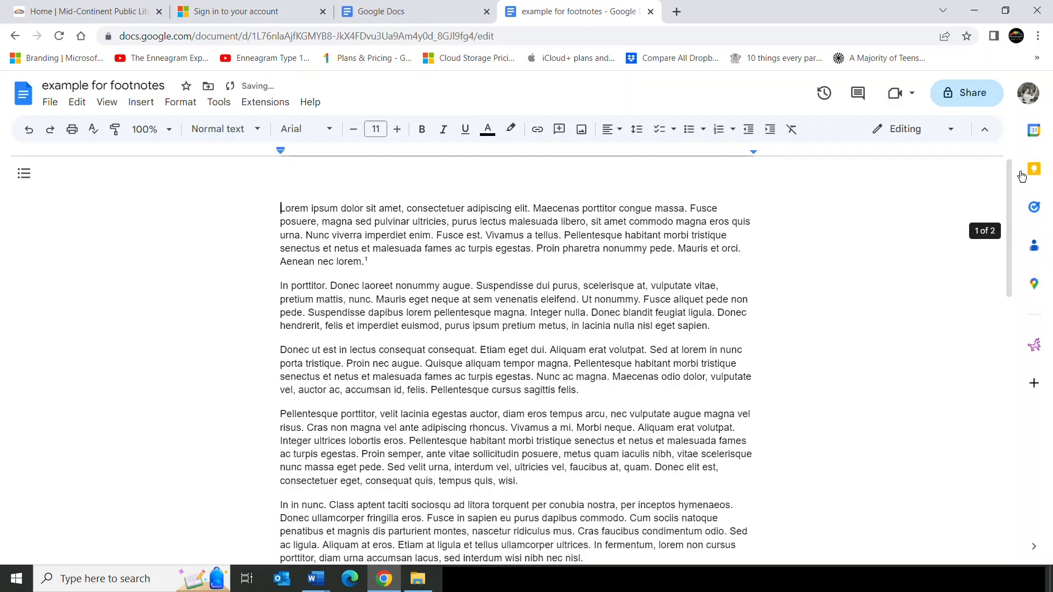
{"action": "left_click_drag", "start_coordinate": [1012, 182], "coordinate": [1009, 447]}
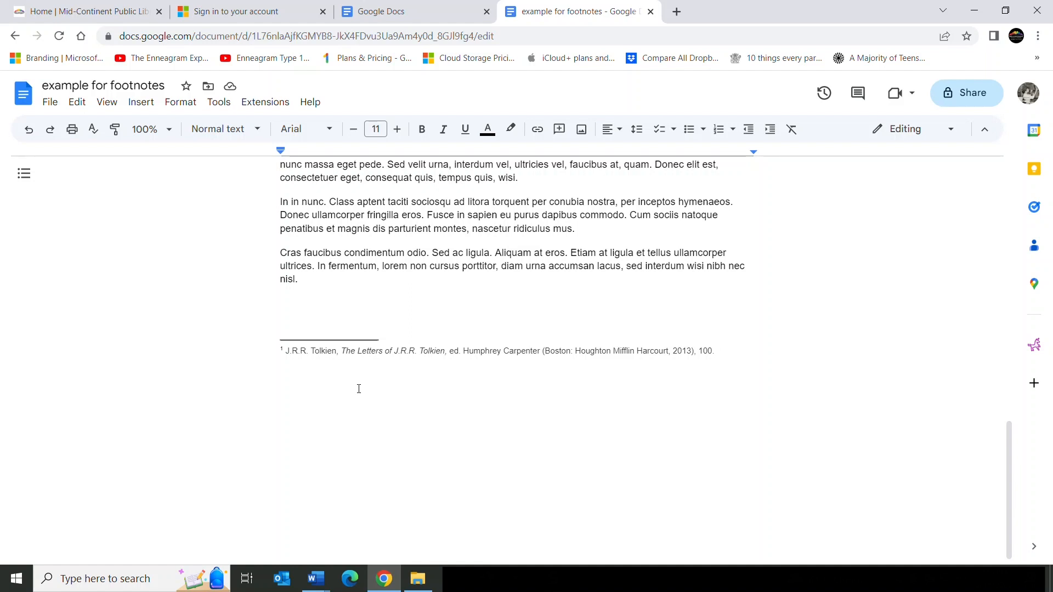
- Preview the pageless document for printing, check the footnote's position on the pages, and close the preview without printing
{"action": "left_click", "coordinate": [51, 103]}
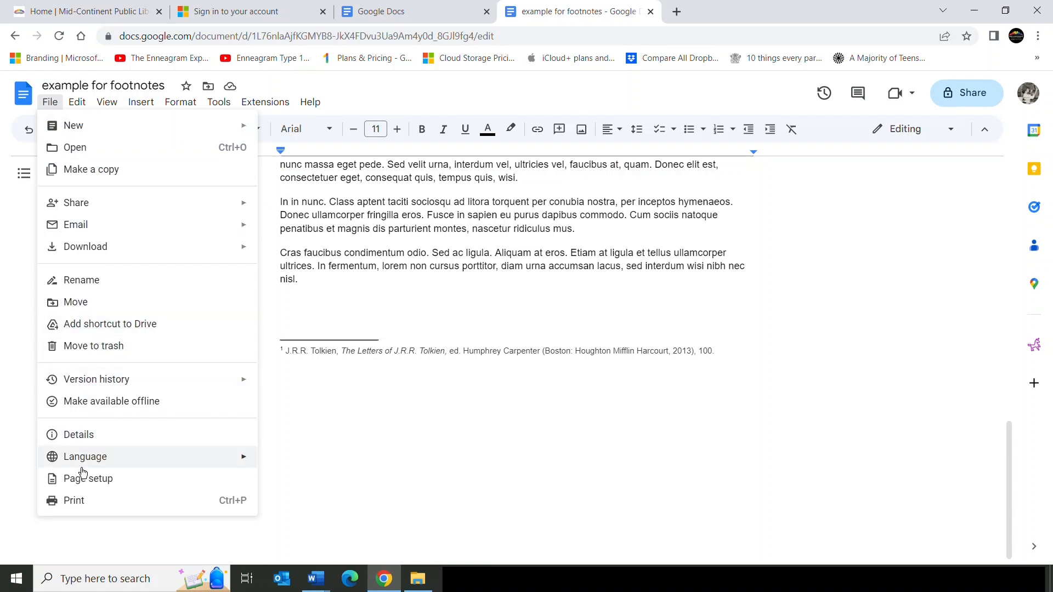
{"action": "left_click", "coordinate": [83, 500]}
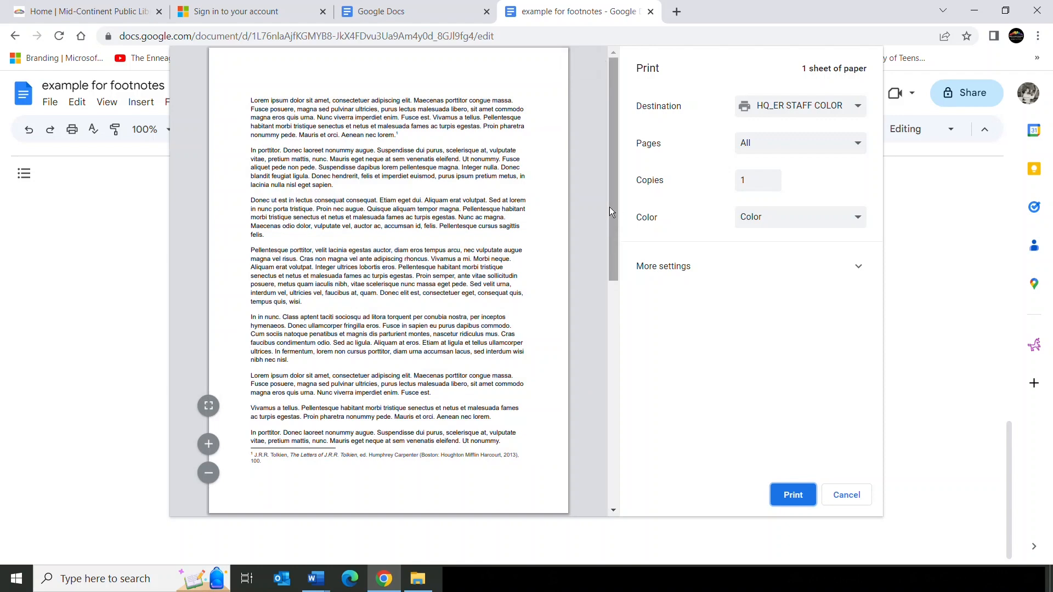
{"action": "left_click_drag", "start_coordinate": [608, 208], "coordinate": [608, 223]}
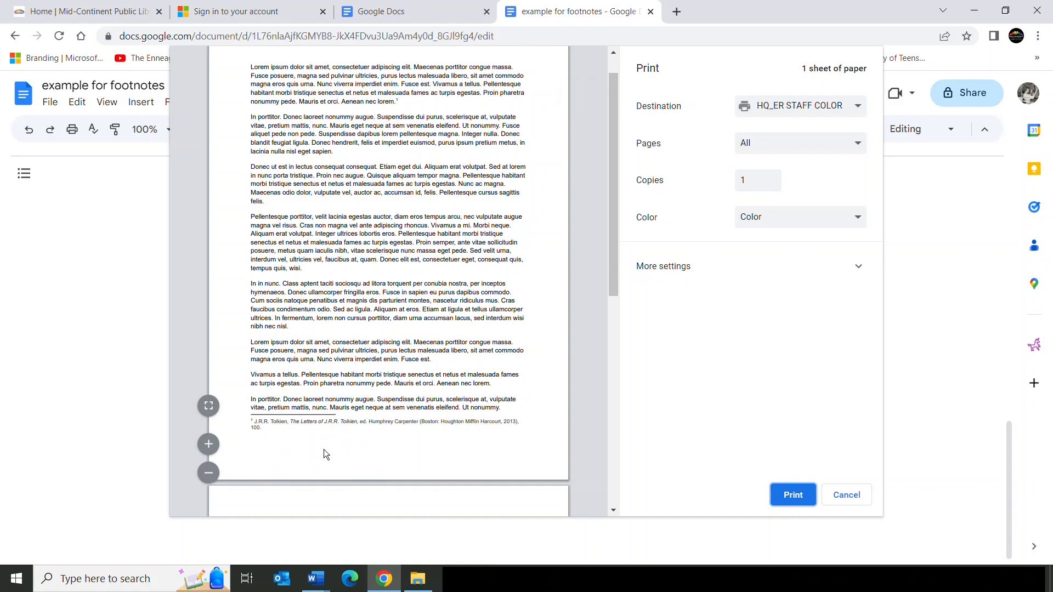
{"action": "left_click_drag", "start_coordinate": [610, 200], "coordinate": [610, 294]}
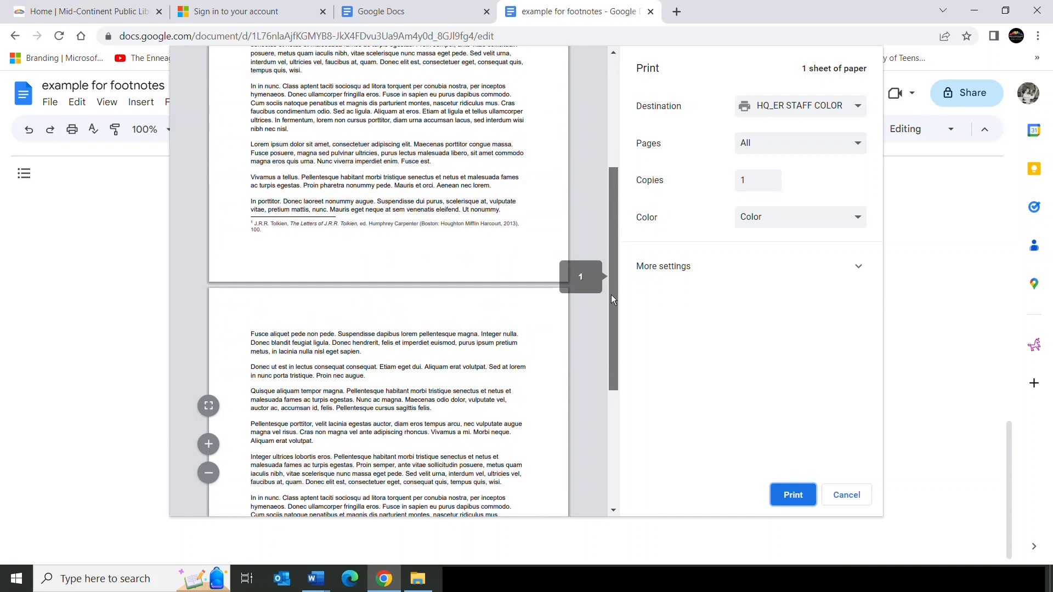
{"action": "key", "text": "Escape"}
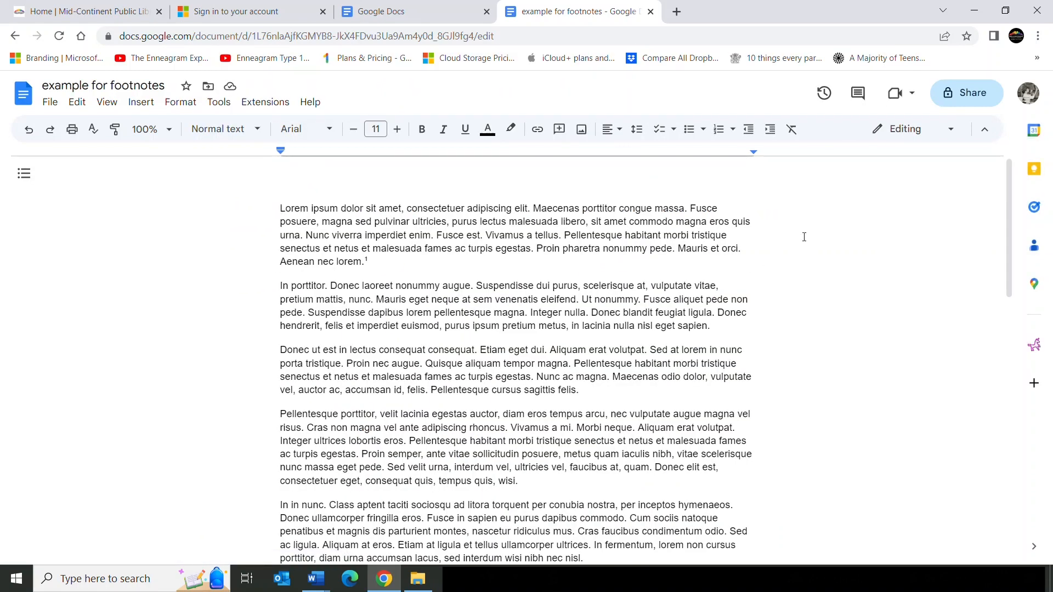
- Switch the page setup back to the Pages format for the whole document
{"action": "left_click_drag", "start_coordinate": [1012, 189], "coordinate": [1003, 466]}
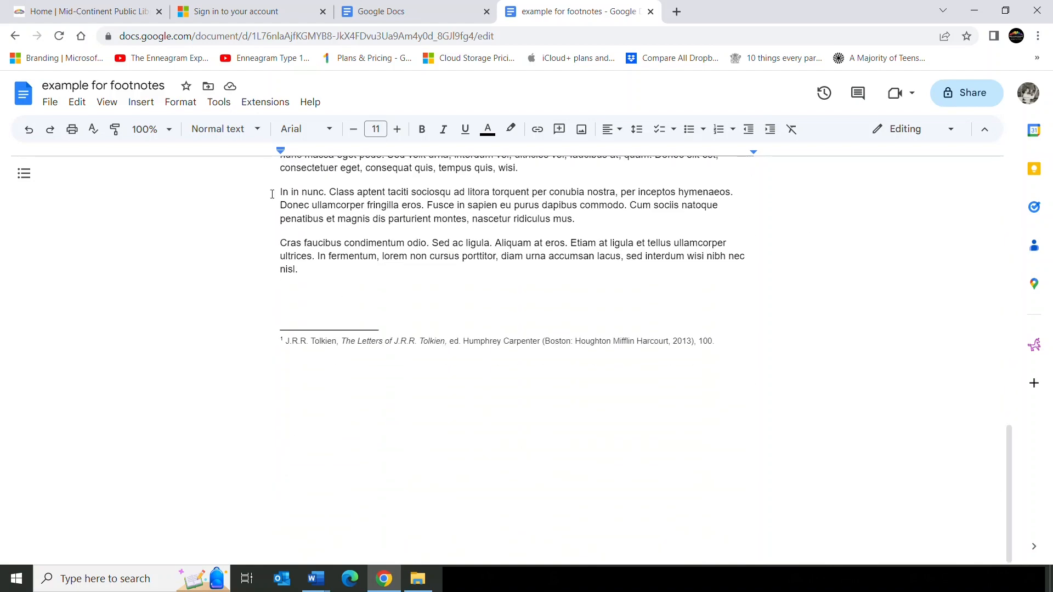
{"action": "left_click", "coordinate": [54, 106]}
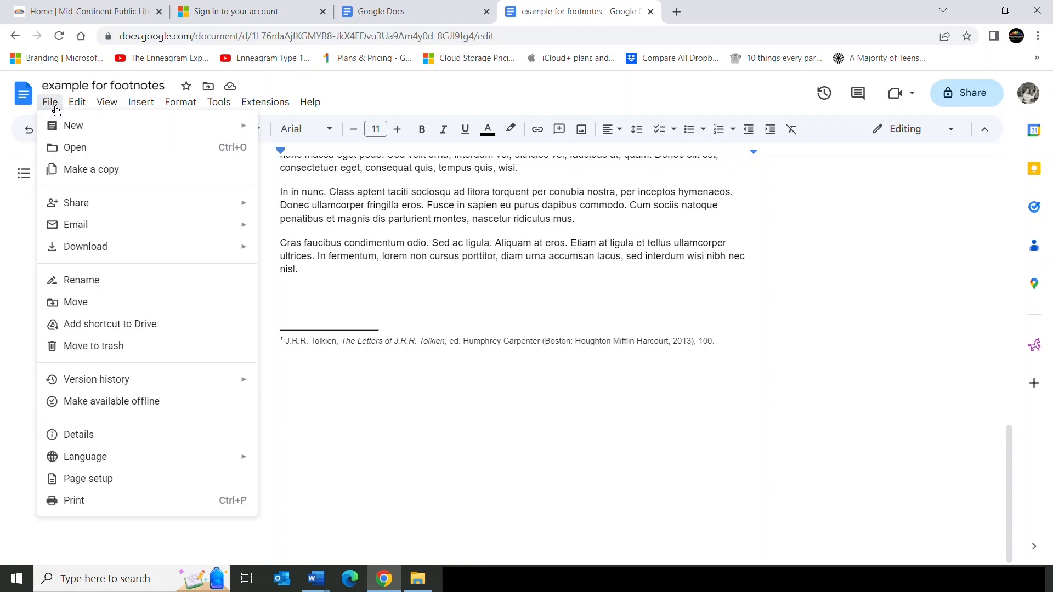
{"action": "left_click", "coordinate": [88, 478]}
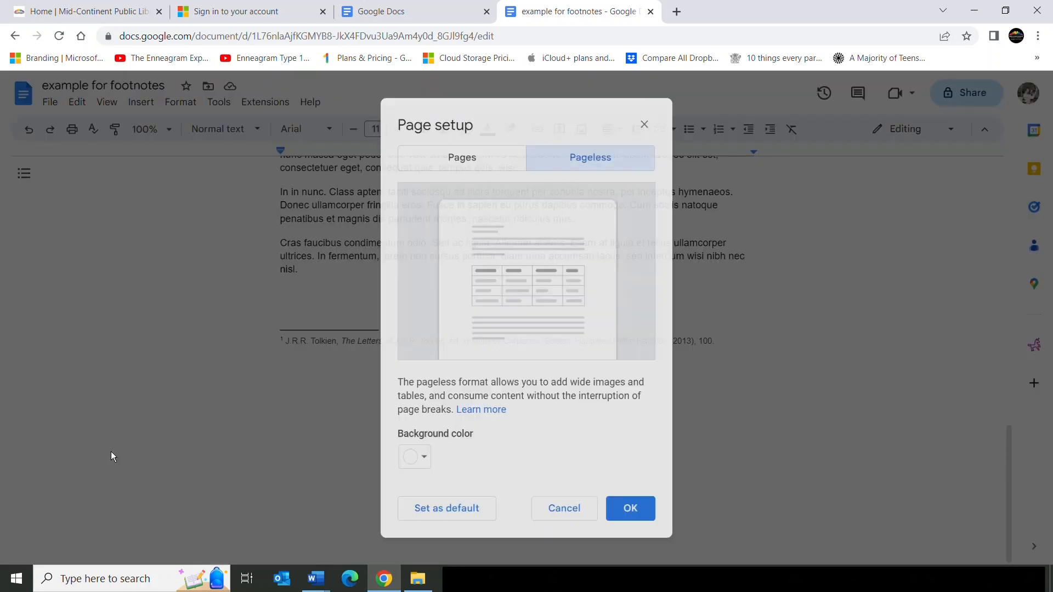
{"action": "left_click", "coordinate": [448, 158]}
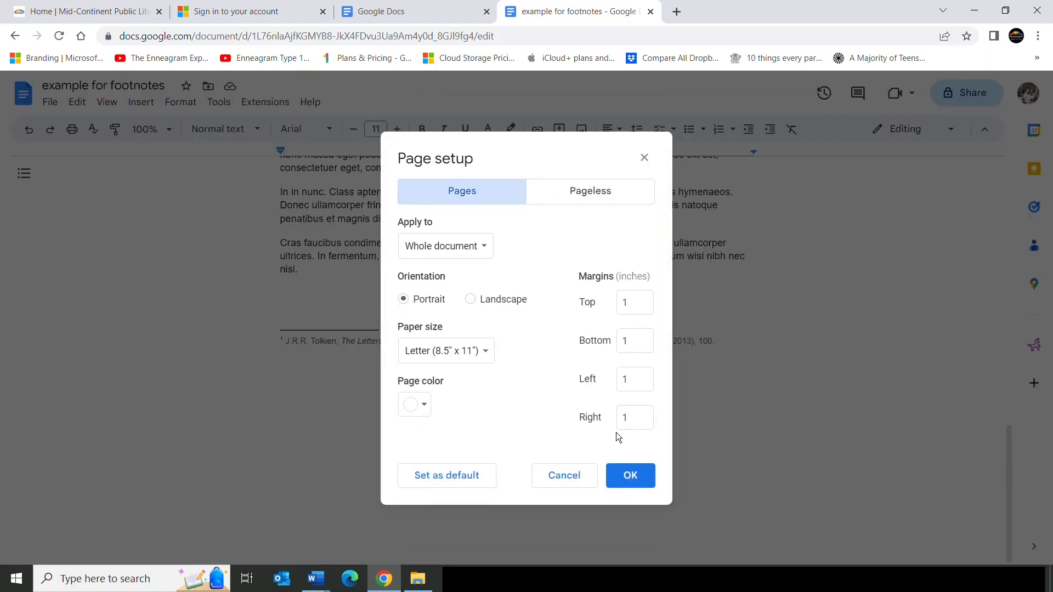
{"action": "left_click", "coordinate": [630, 477]}
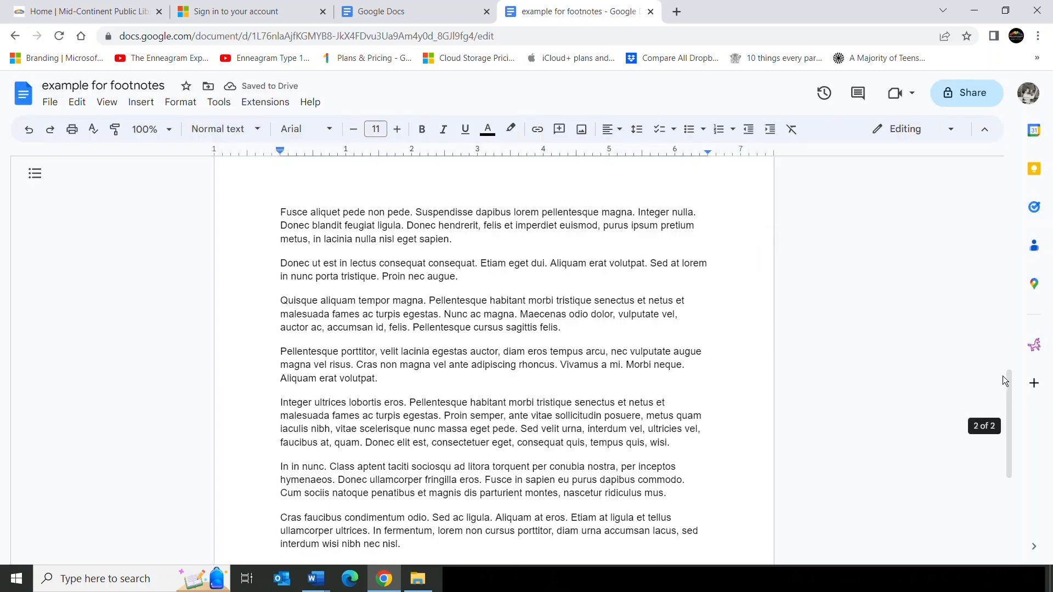
- Add the citation "J.R.R. Tolkien, The Letters of J.R.R. Tolkien, ed. Humphrey Carpenter (Boston: Houghton Mifflin Harcourt, 2013), 100." below the last paragraph
{"action": "left_click_drag", "start_coordinate": [1009, 379], "coordinate": [999, 479]}
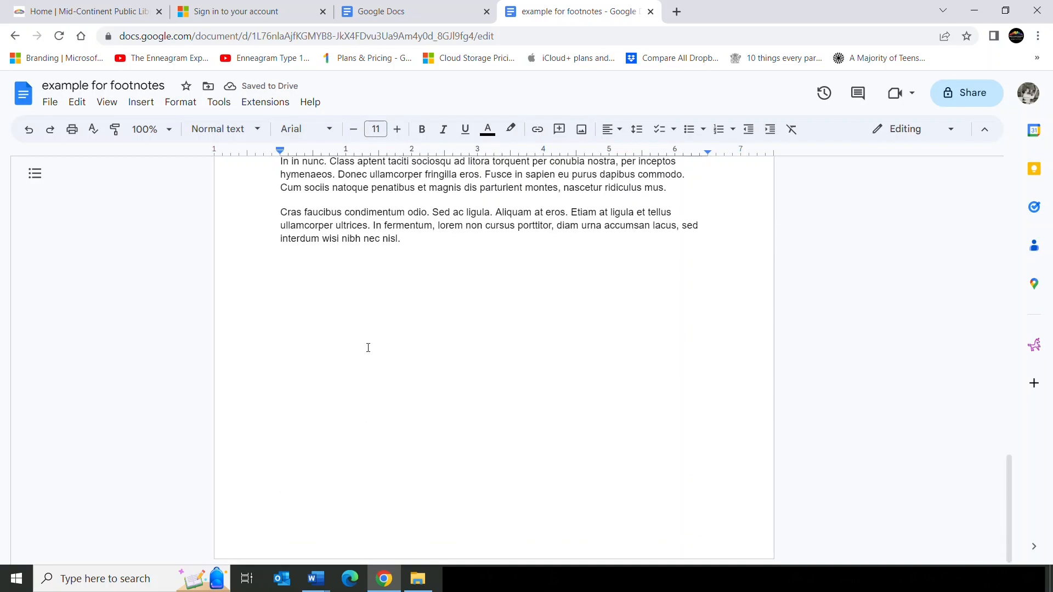
{"action": "left_click", "coordinate": [284, 296]}
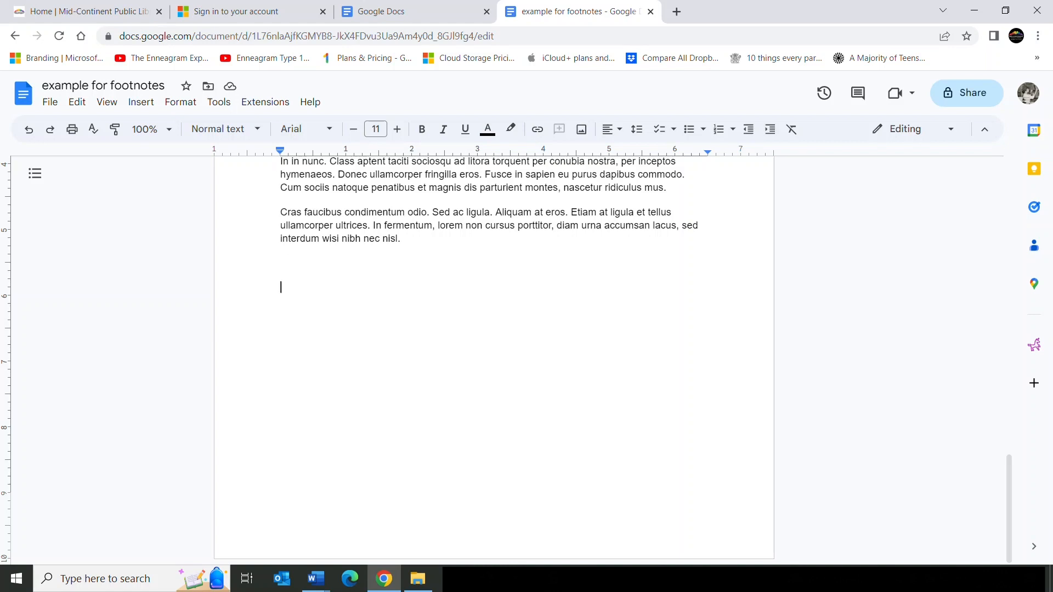
{"action": "key", "text": "alt+Tab"}
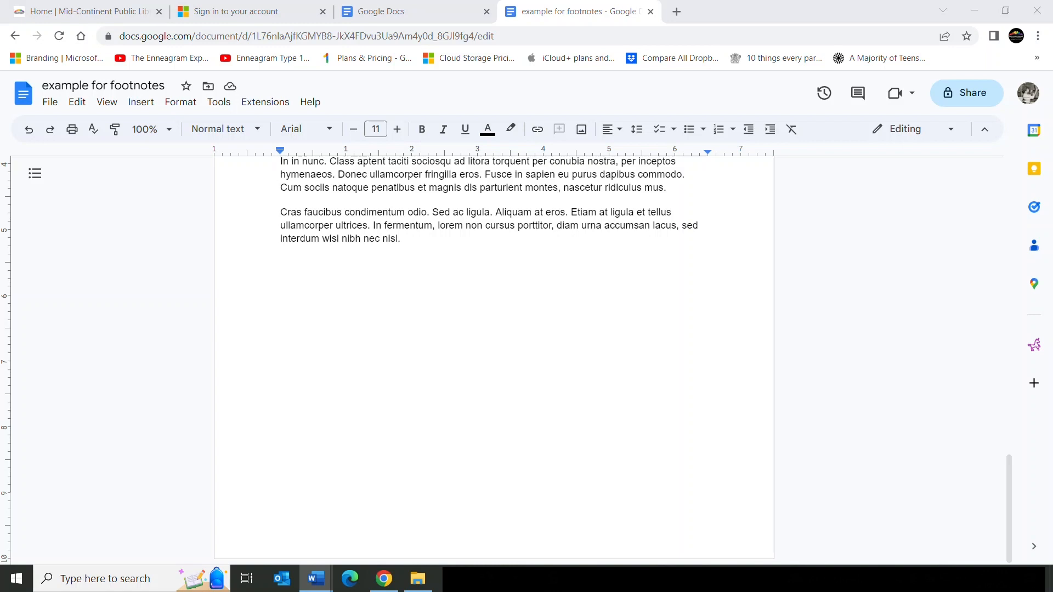
{"action": "left_click", "coordinate": [287, 289]}
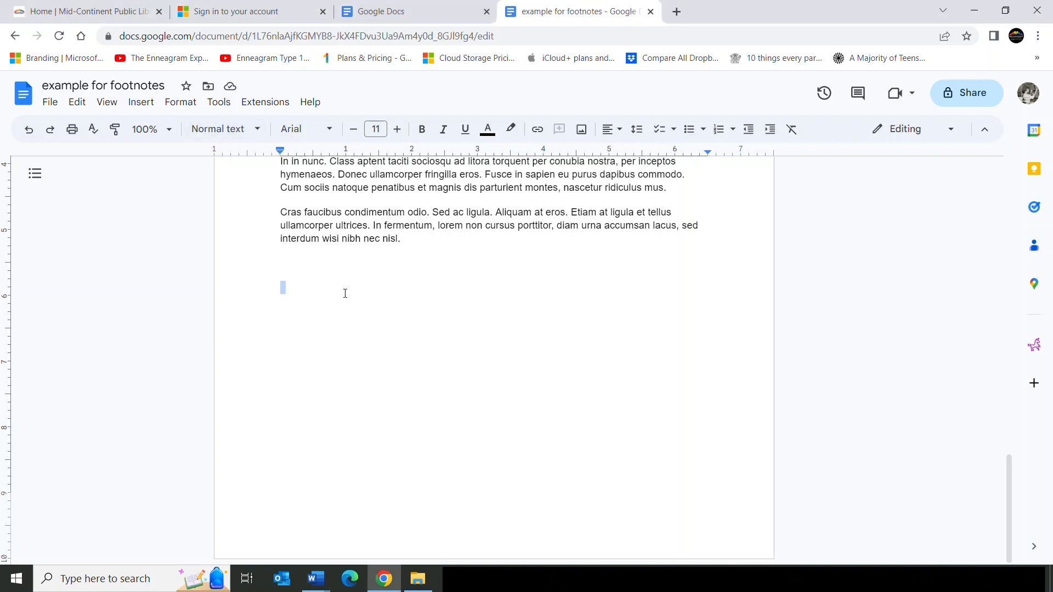
{"action": "type", "text": "J.R.R. Tolkien, The Letters of J.R.R. Tolkien, ed. Humphrey Carpenter (Boston: Houghton Mifflin Harcourt, 2013), 100."}
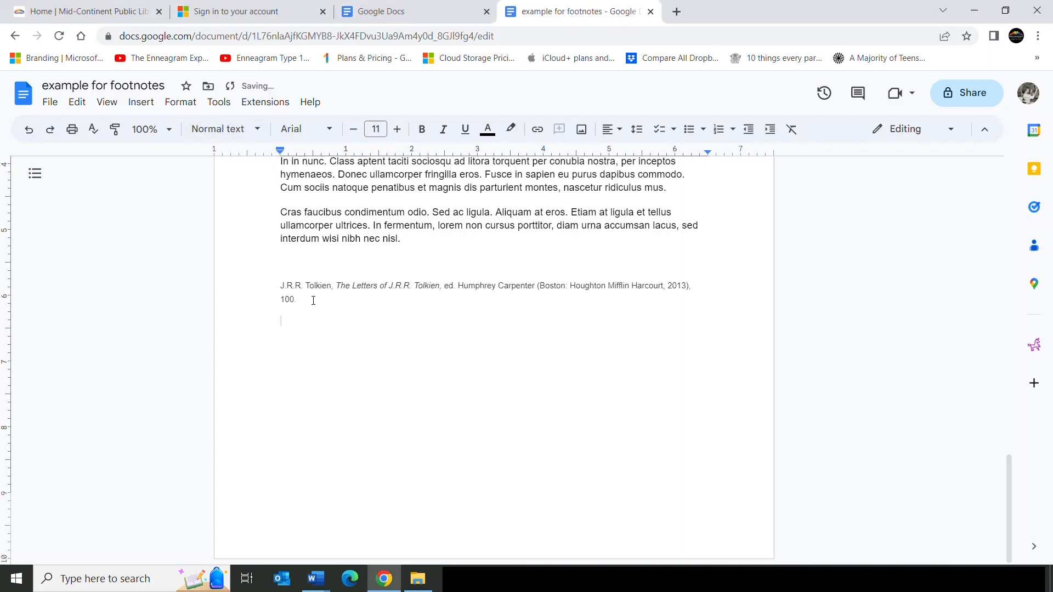
- Put the reference number 1 in front of the citation below the last paragraph
{"action": "left_click", "coordinate": [280, 284]}
{"action": "left_click", "coordinate": [294, 215]}
{"action": "left_click", "coordinate": [280, 286]}
{"action": "type", "text": "1"}
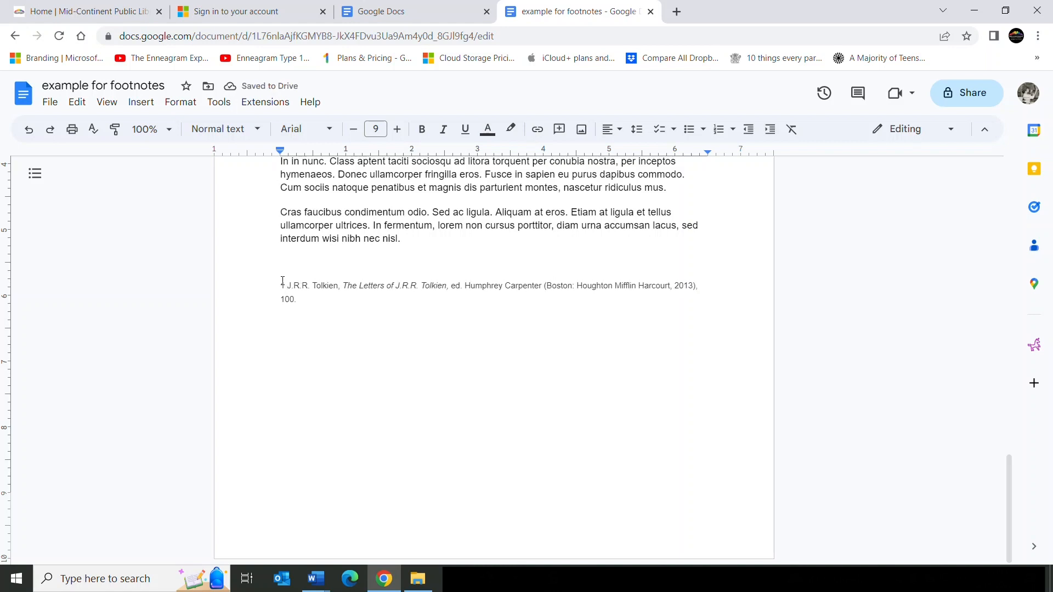
- Format the number 1 in front of the manually added citation as superscript
{"action": "left_click_drag", "start_coordinate": [281, 284], "coordinate": [284, 283]}
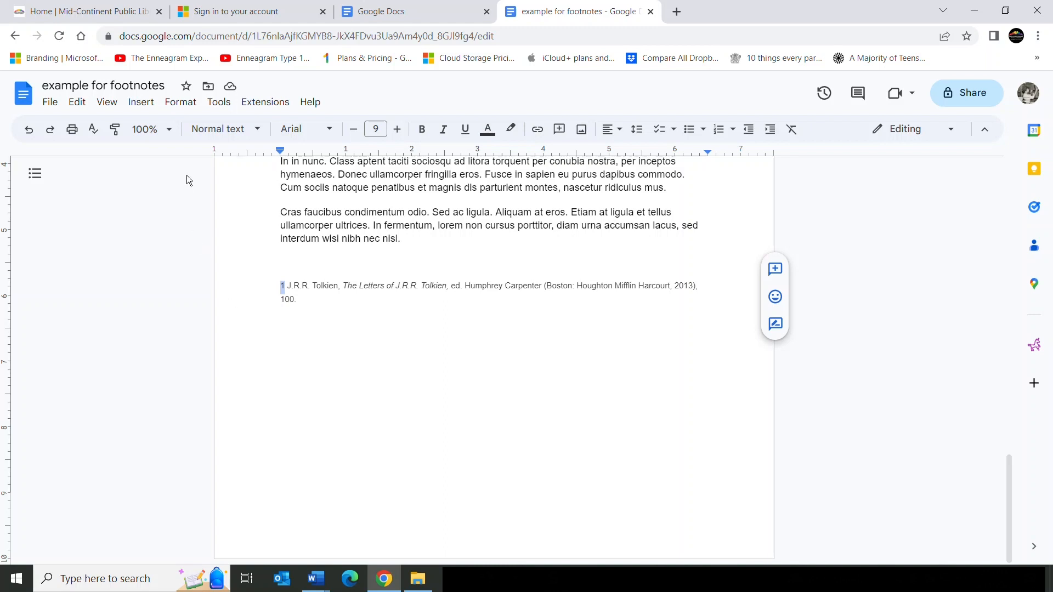
{"action": "left_click", "coordinate": [181, 102]}
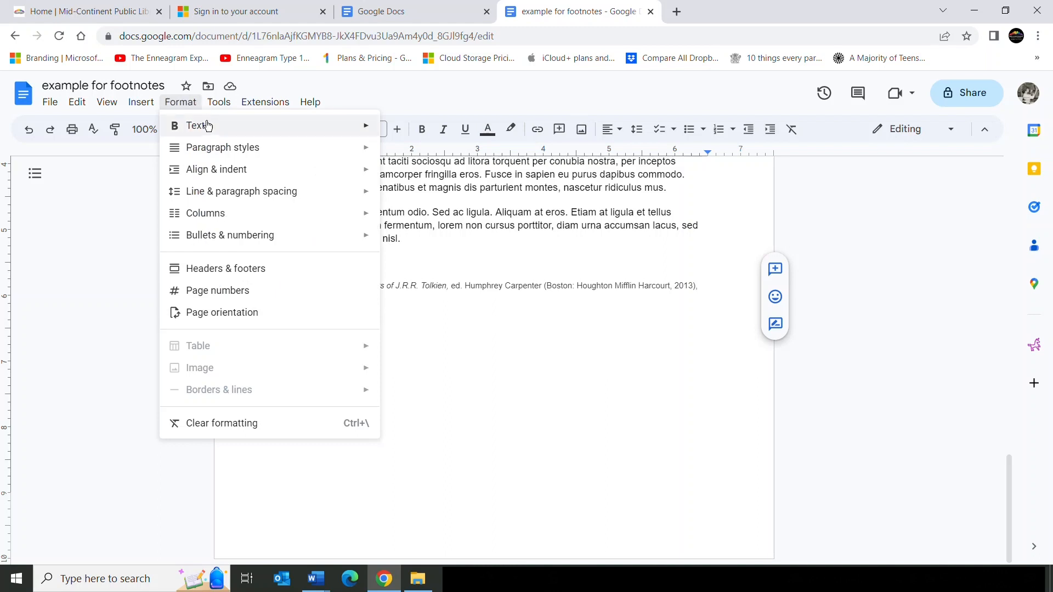
{"action": "mouse_move", "coordinate": [208, 128]}
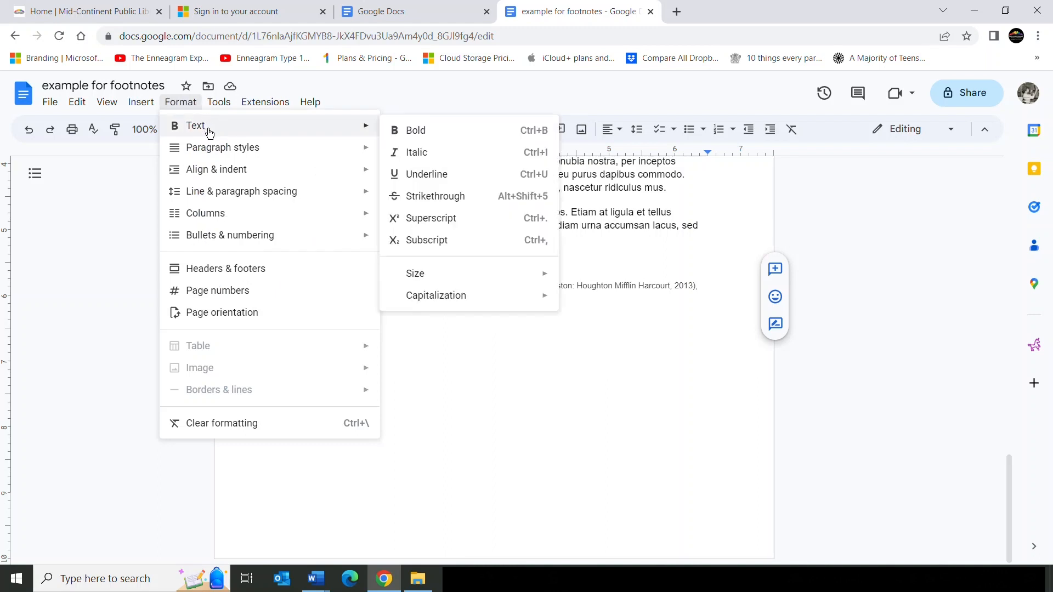
{"action": "left_click", "coordinate": [448, 219]}
{"action": "left_click", "coordinate": [327, 305]}
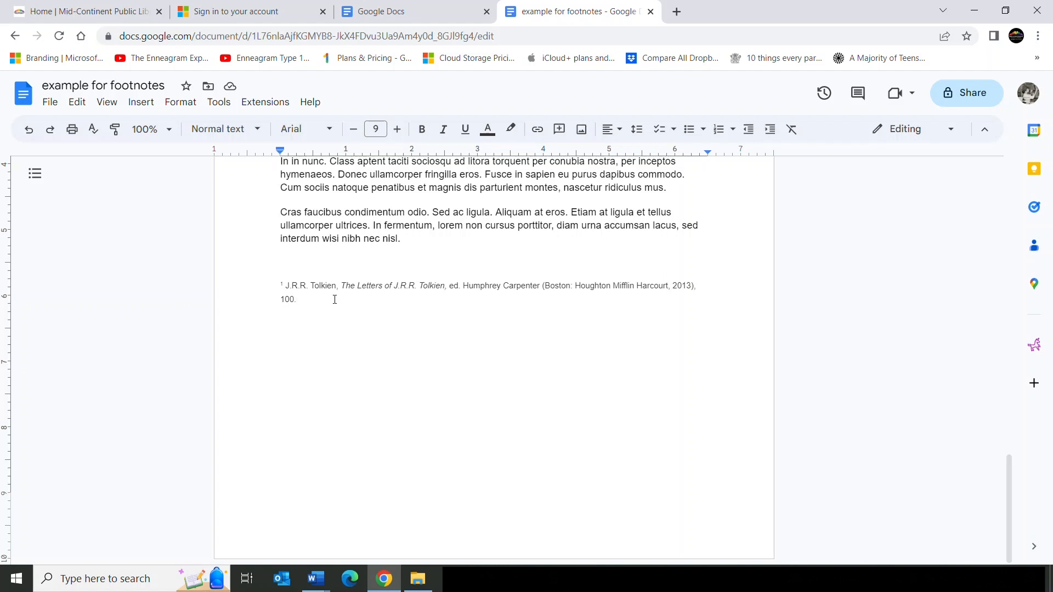
- Insert a page break between the last paragraph and the manually added citation
{"action": "left_click", "coordinate": [280, 267]}
{"action": "key", "text": "ctrl+Return"}
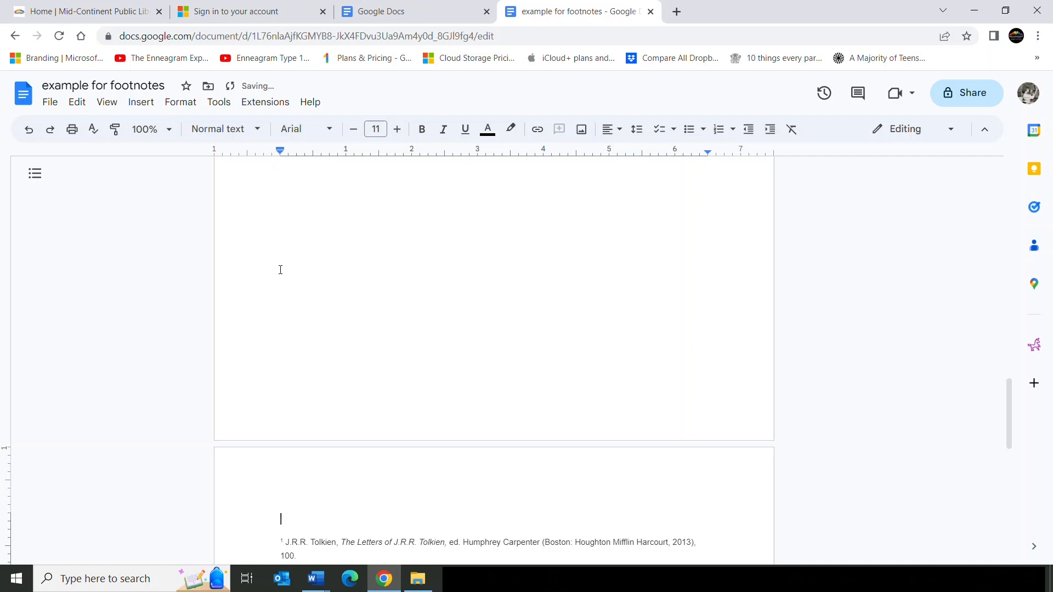
- Open the print preview and examine the footnote on the first page and the manual endnote on the last page
{"action": "left_click", "coordinate": [50, 102]}
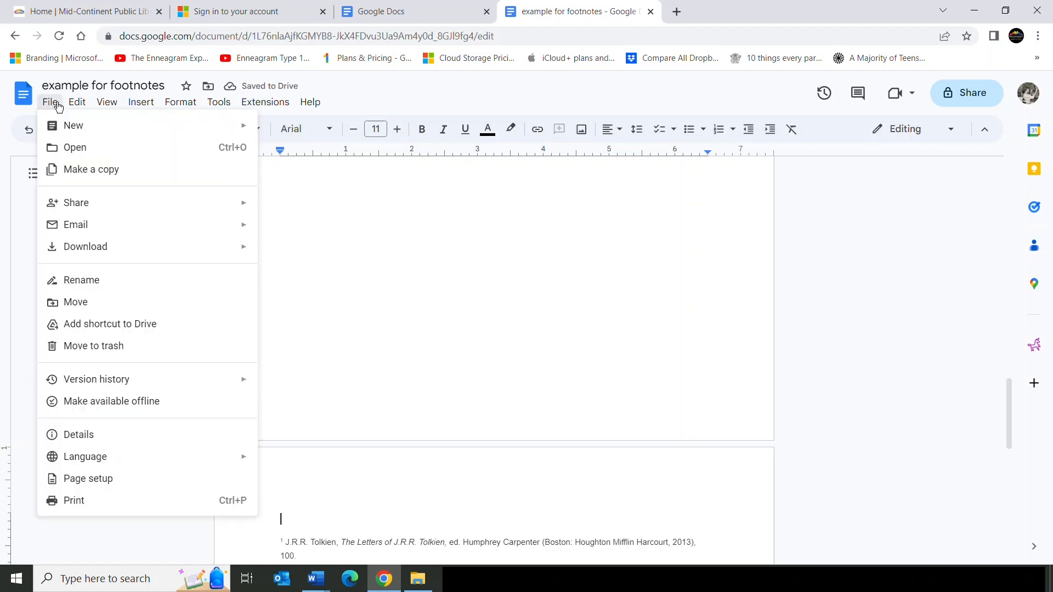
{"action": "left_click", "coordinate": [76, 500]}
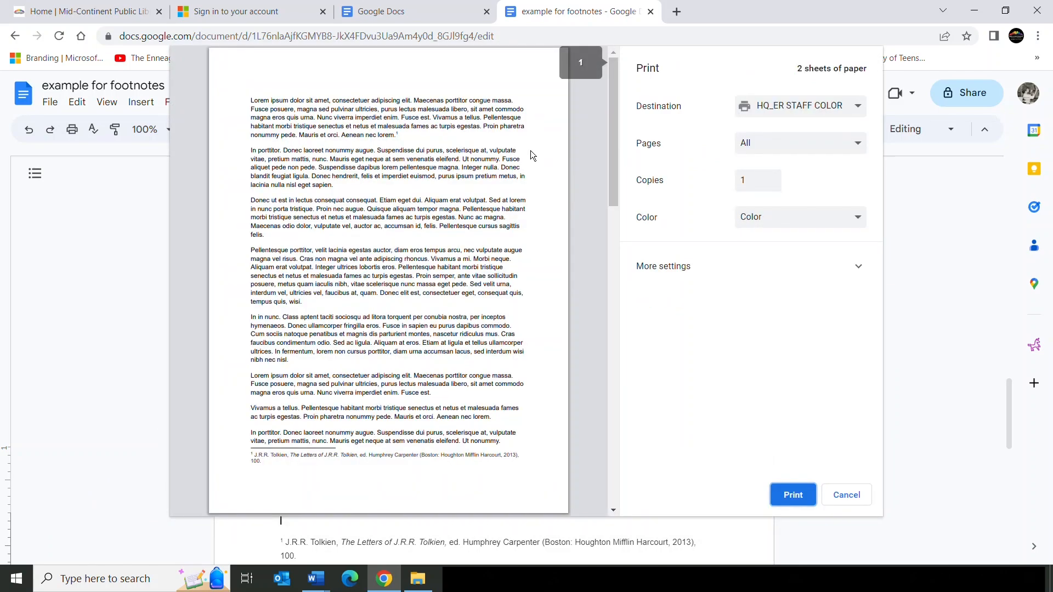
{"action": "left_click_drag", "start_coordinate": [611, 124], "coordinate": [610, 137]}
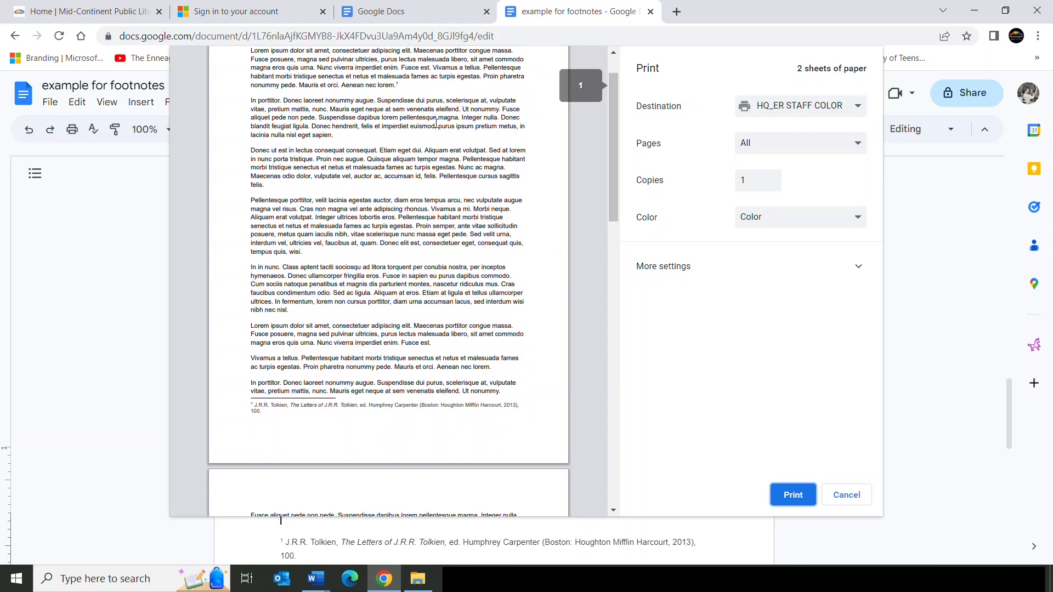
{"action": "left_click_drag", "start_coordinate": [613, 124], "coordinate": [608, 326]}
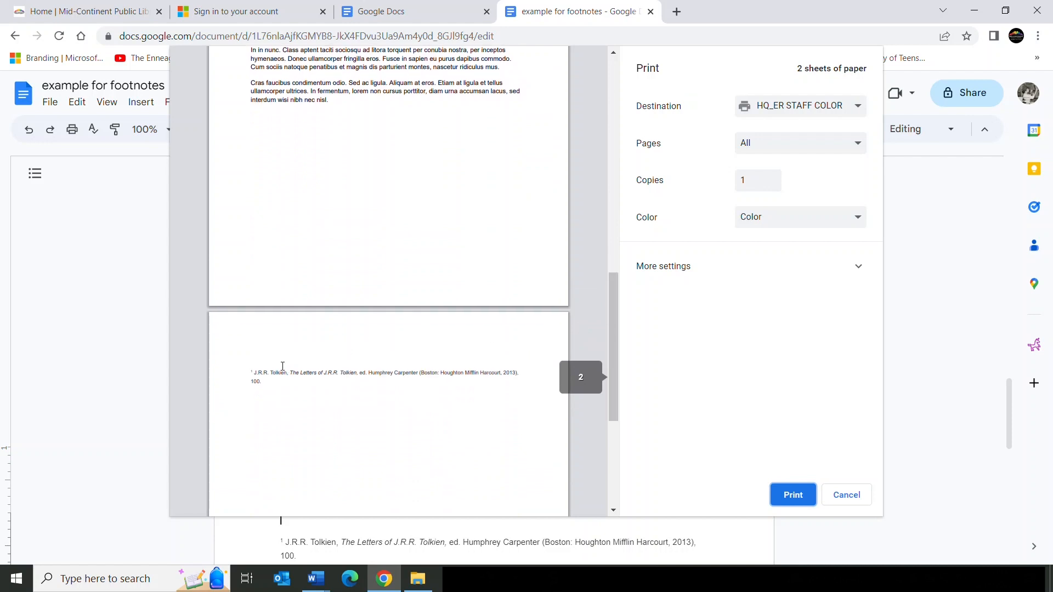